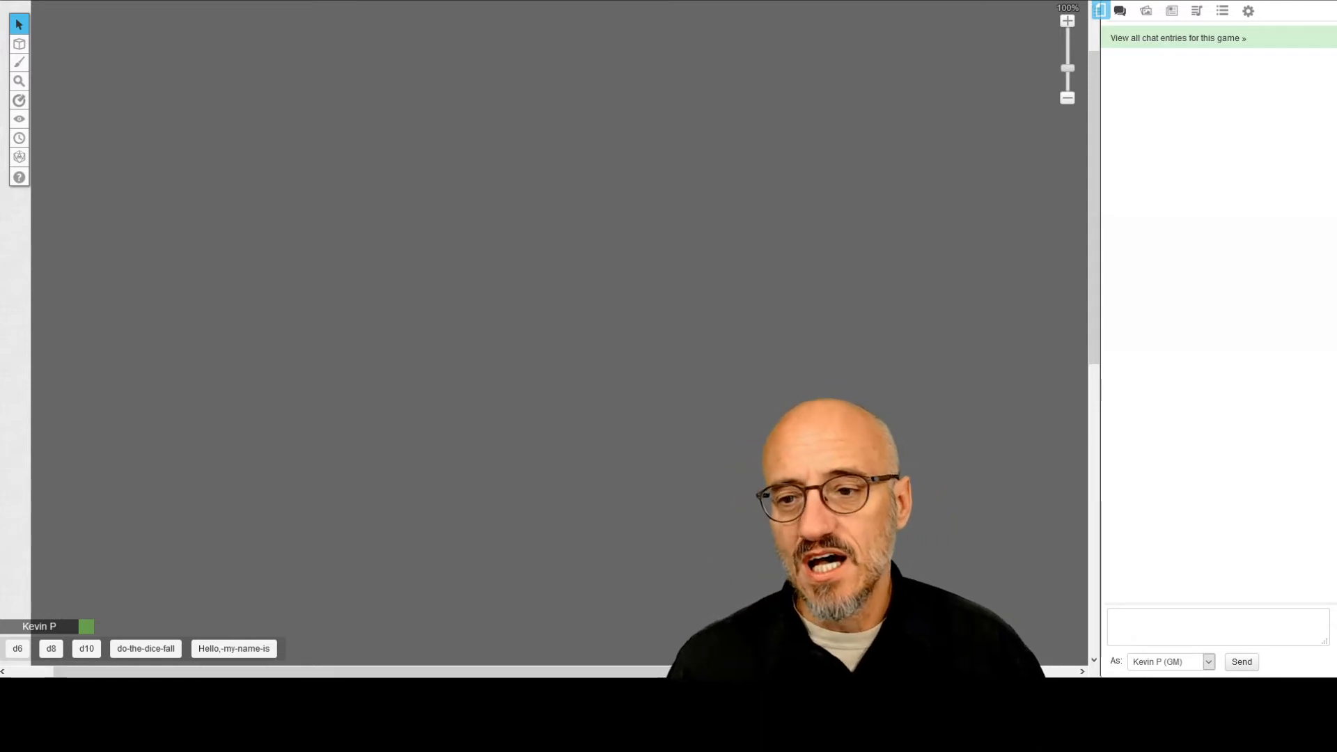
# - Change the display name to "A Character" followed by the player's first name in square brackets, and save it
pyautogui.click(1246, 17)
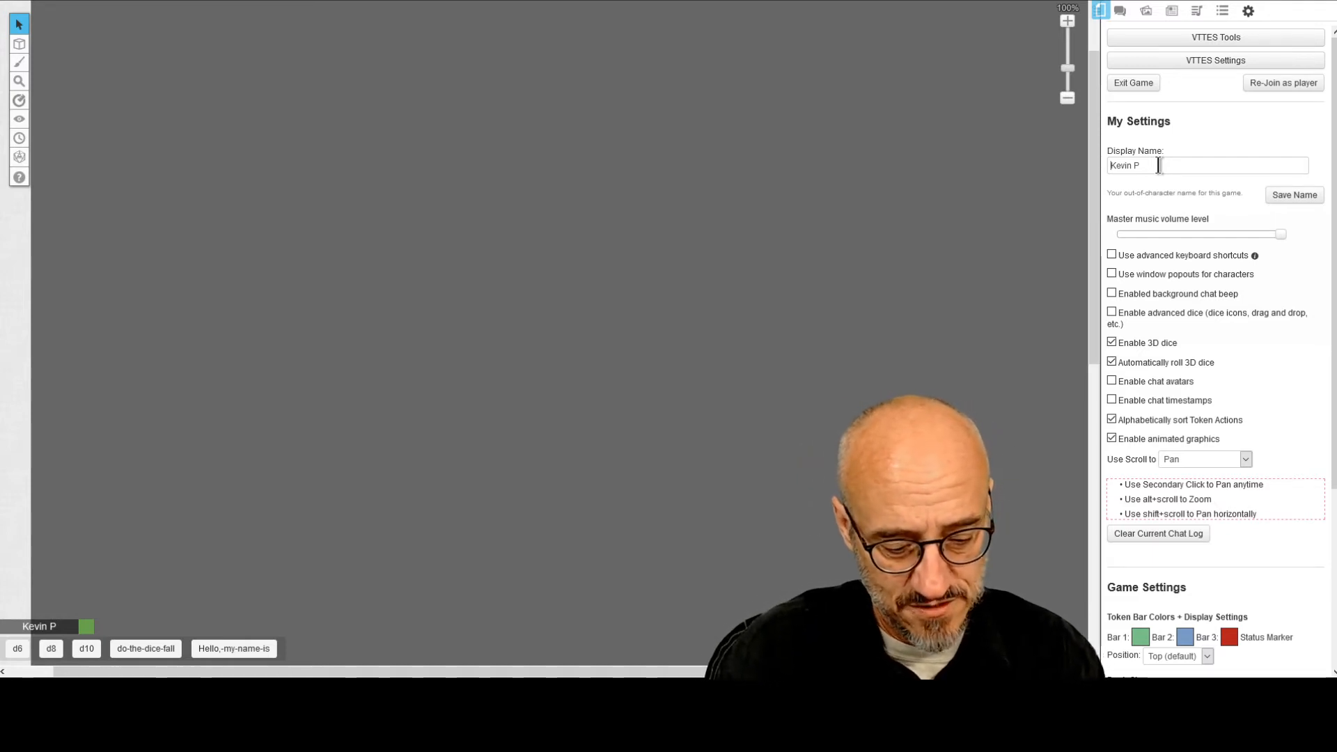
pyautogui.write('CHarac')
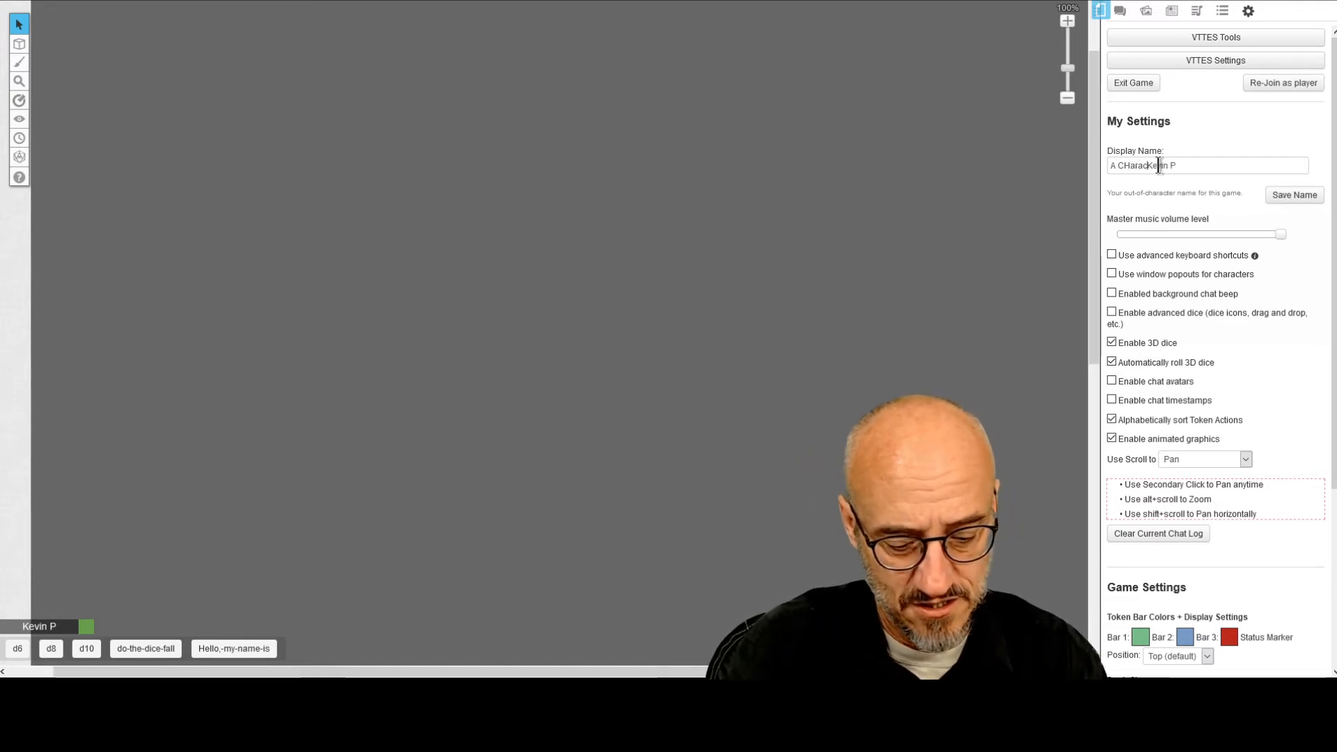
pyautogui.write('ter [')
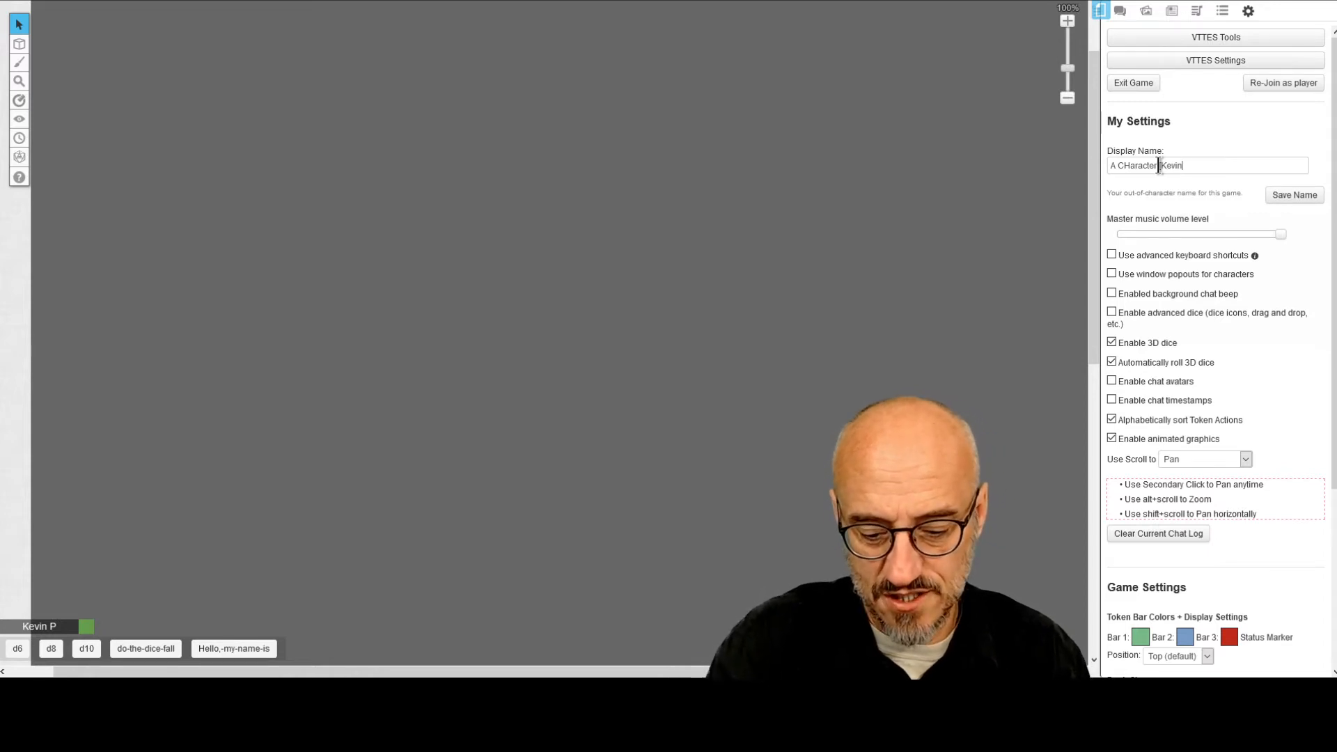
pyautogui.write(']')
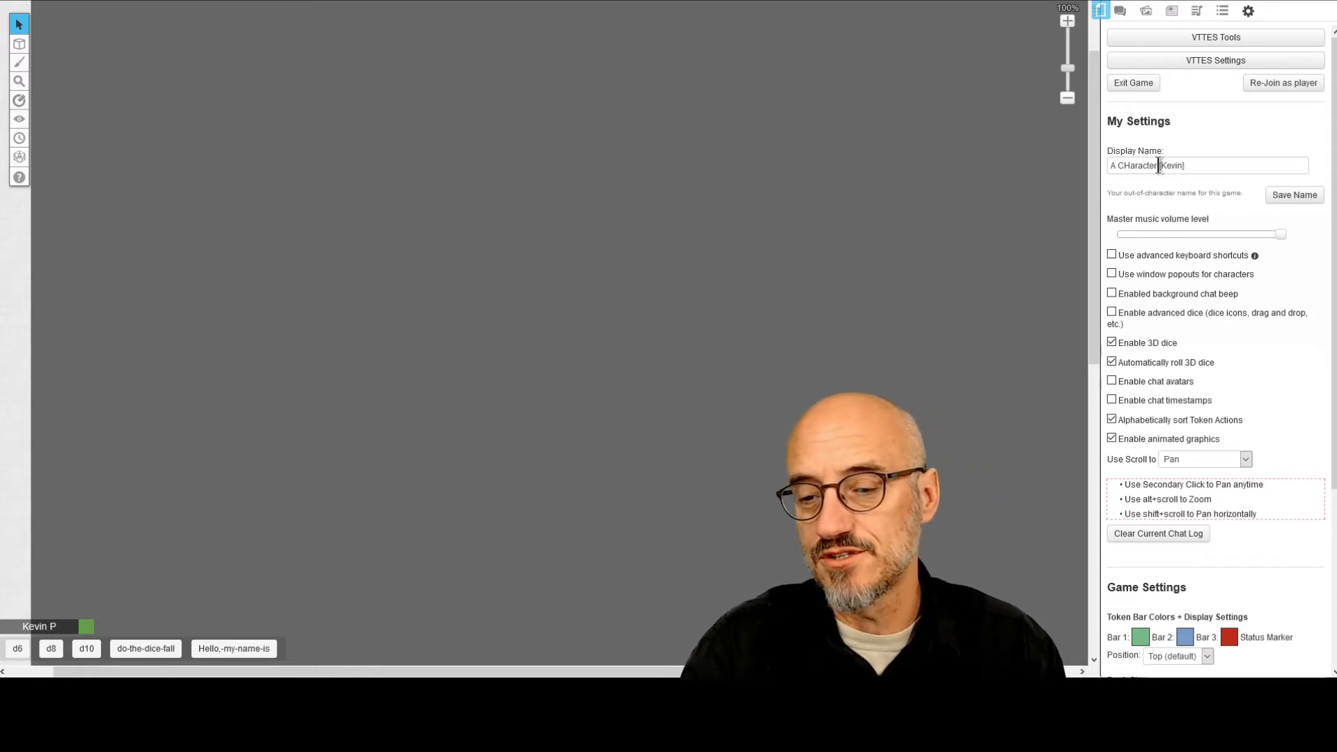
pyautogui.click(1129, 165)
pyautogui.press('BackSpace')
pyautogui.write('h')
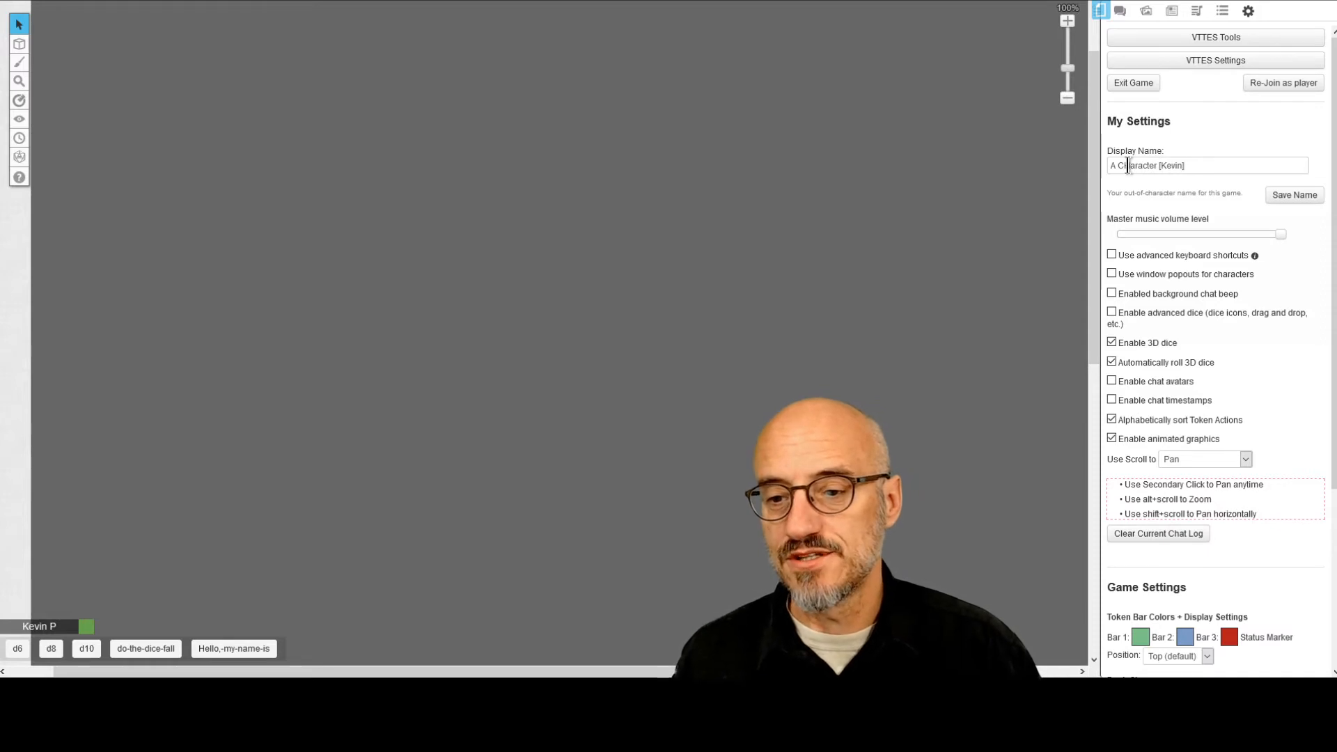
pyautogui.press('BackSpace')
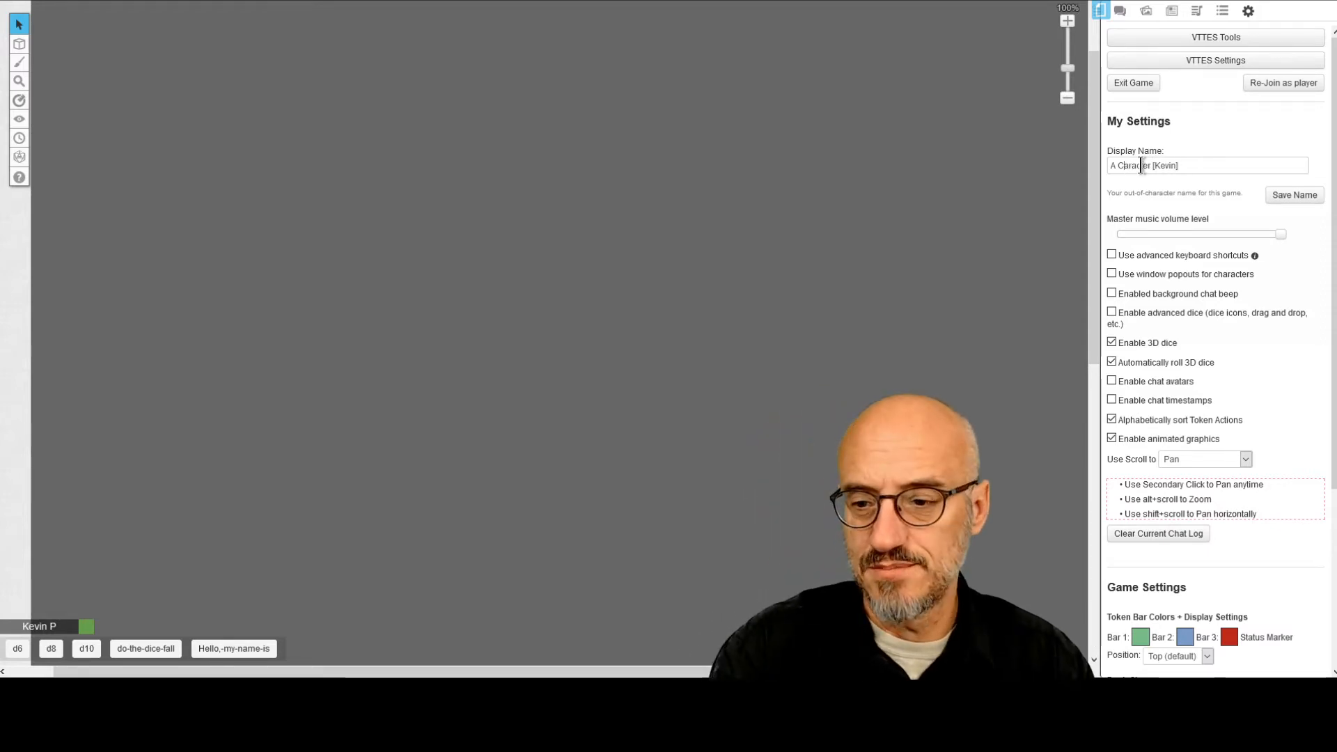
pyautogui.write('h')
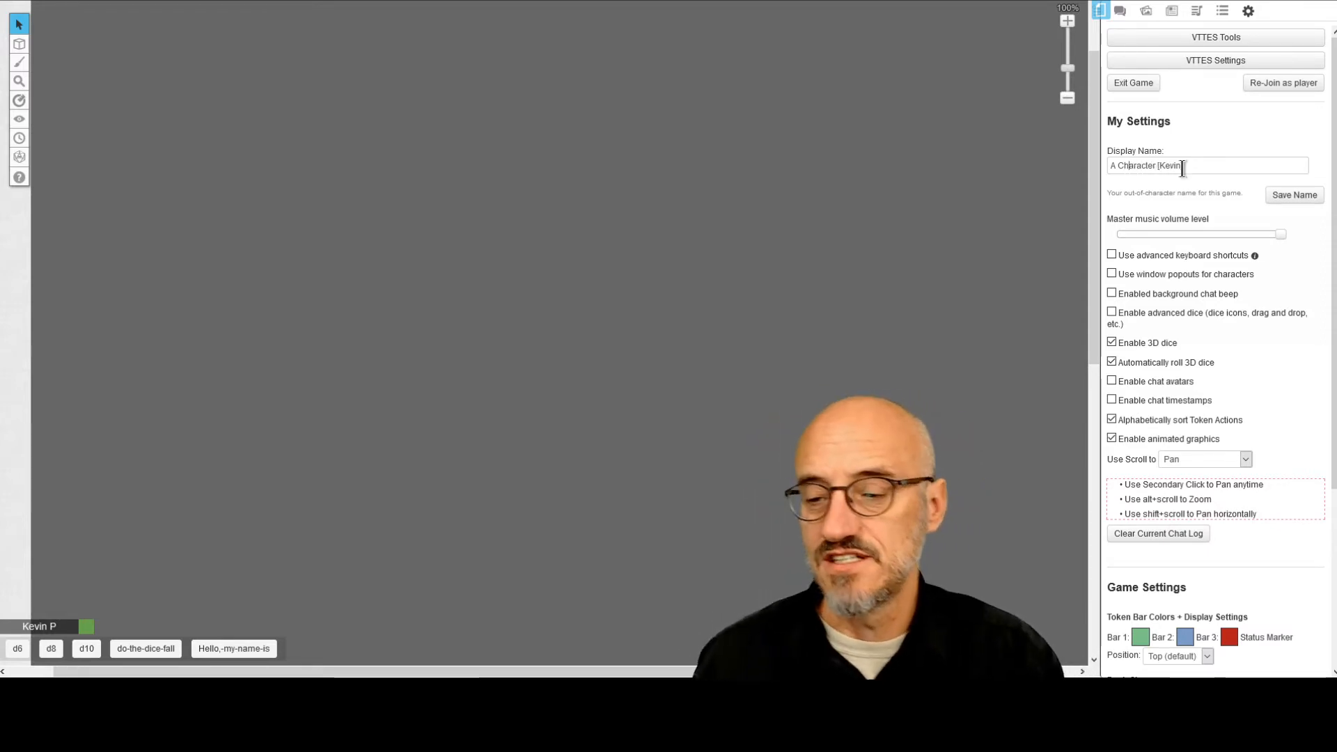
pyautogui.click(1293, 197)
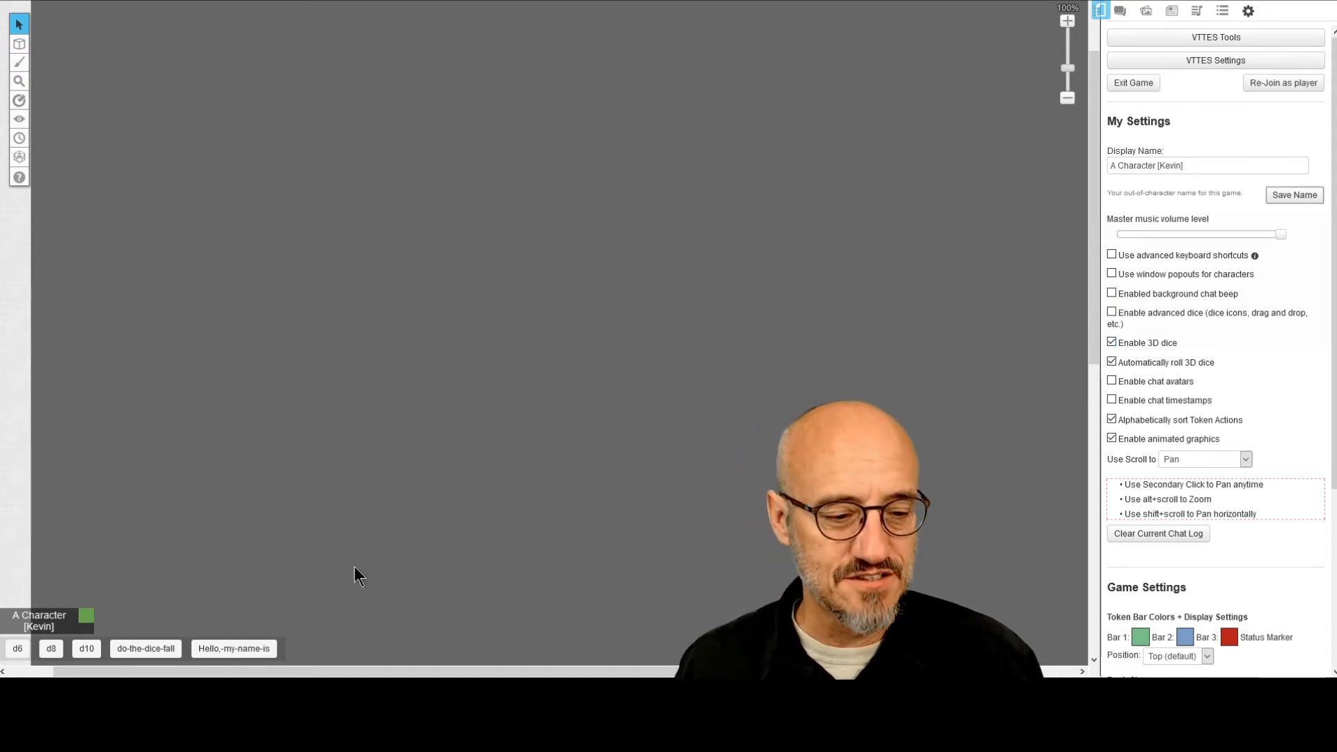
# - Roll a d10 and a d8 using the quick-bar macros
pyautogui.click(87, 648)
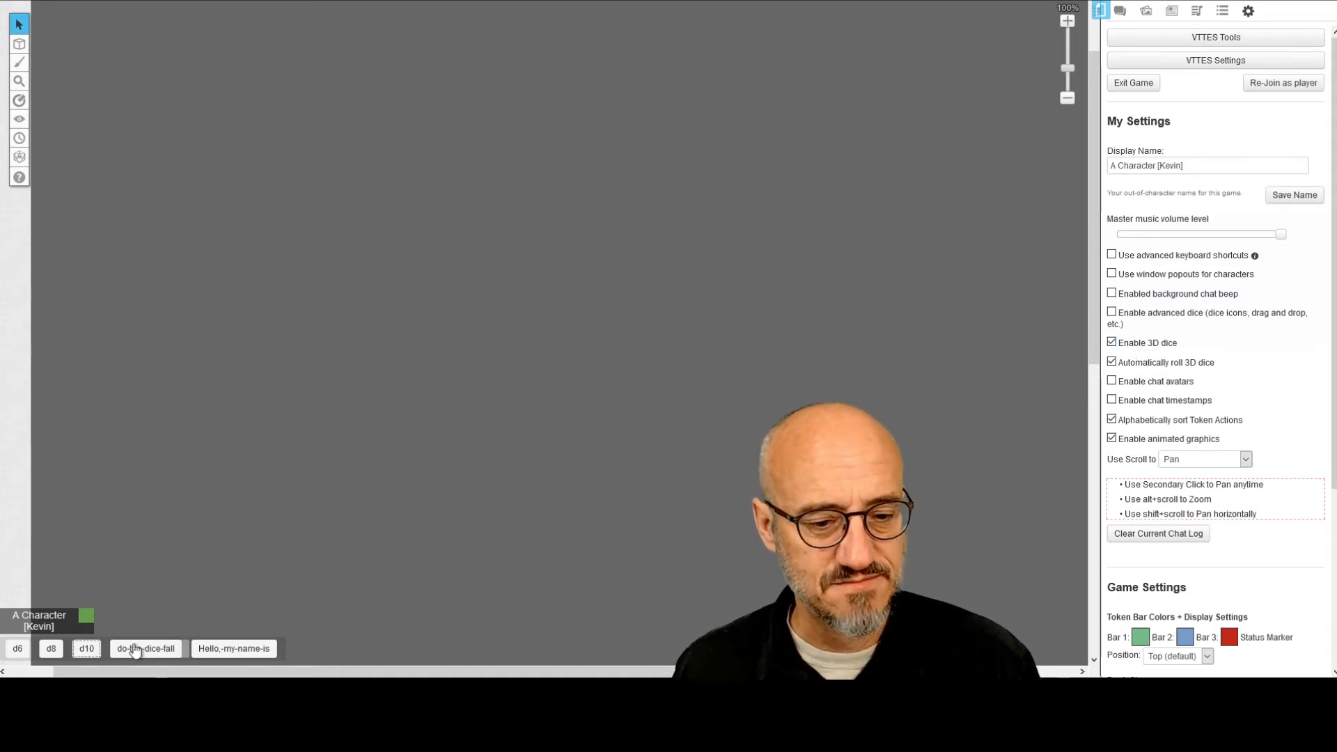
pyautogui.click(55, 651)
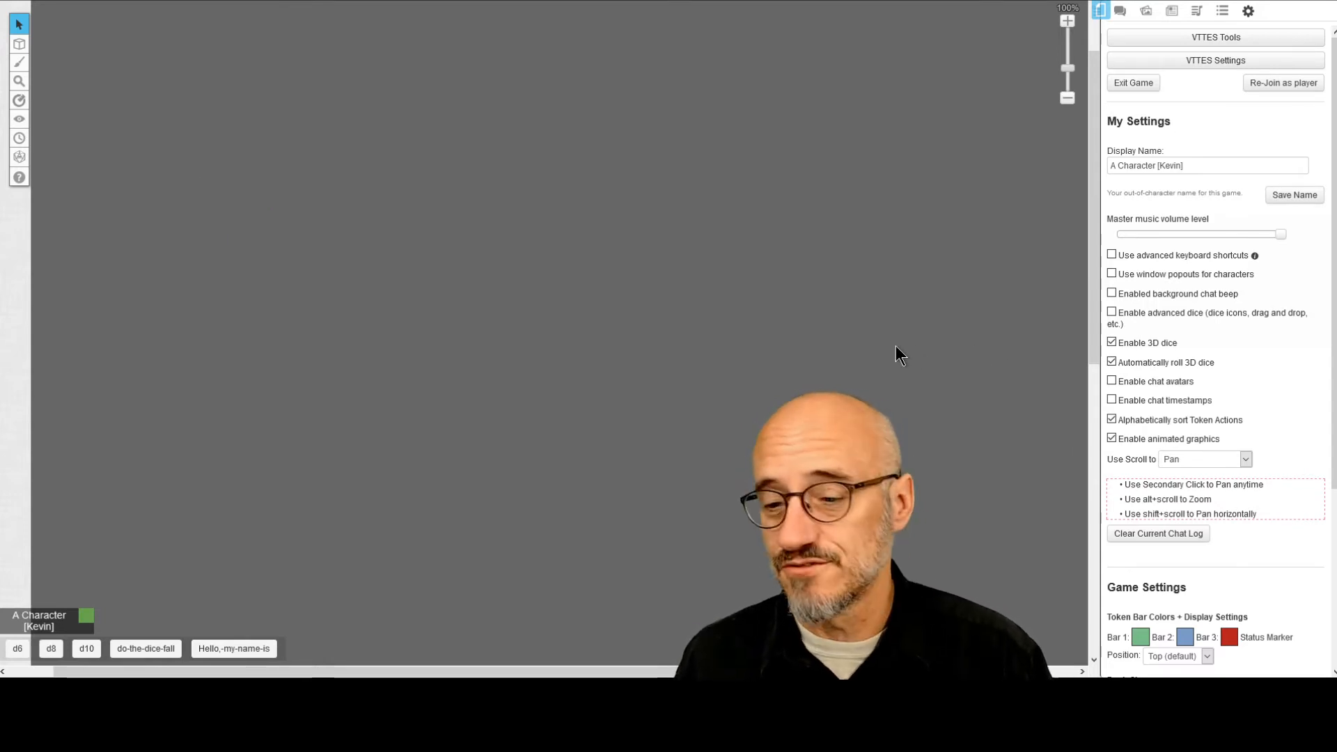
# - Set the player color to magenta and roll the d10 macro to try the new dice color
pyautogui.click(84, 617)
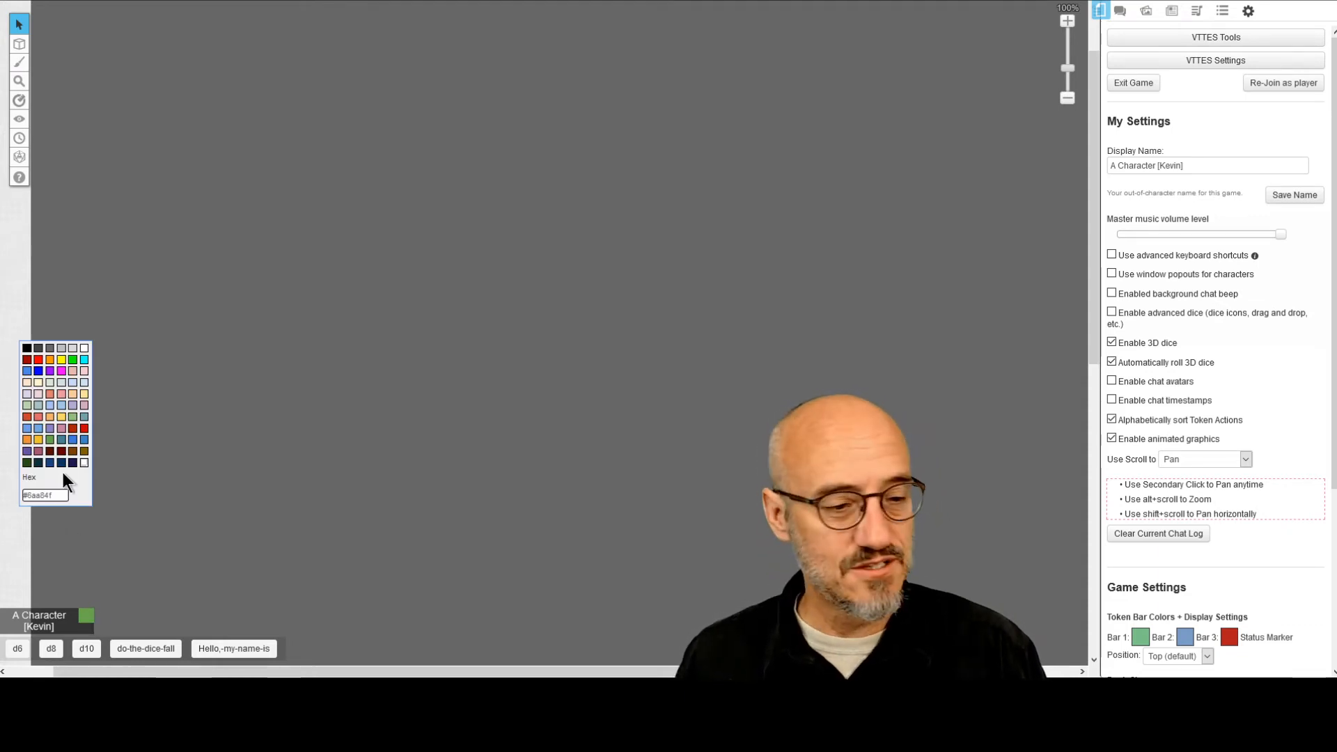
pyautogui.click(61, 374)
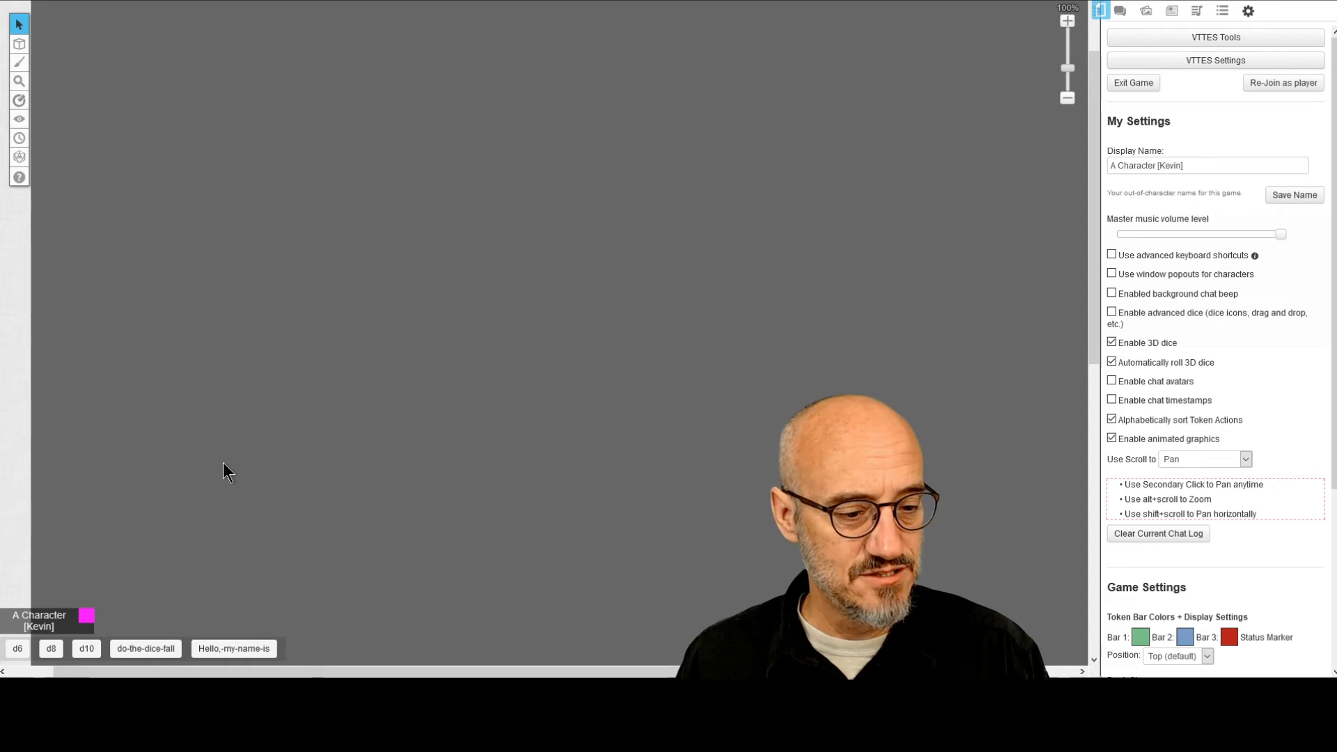
pyautogui.click(87, 649)
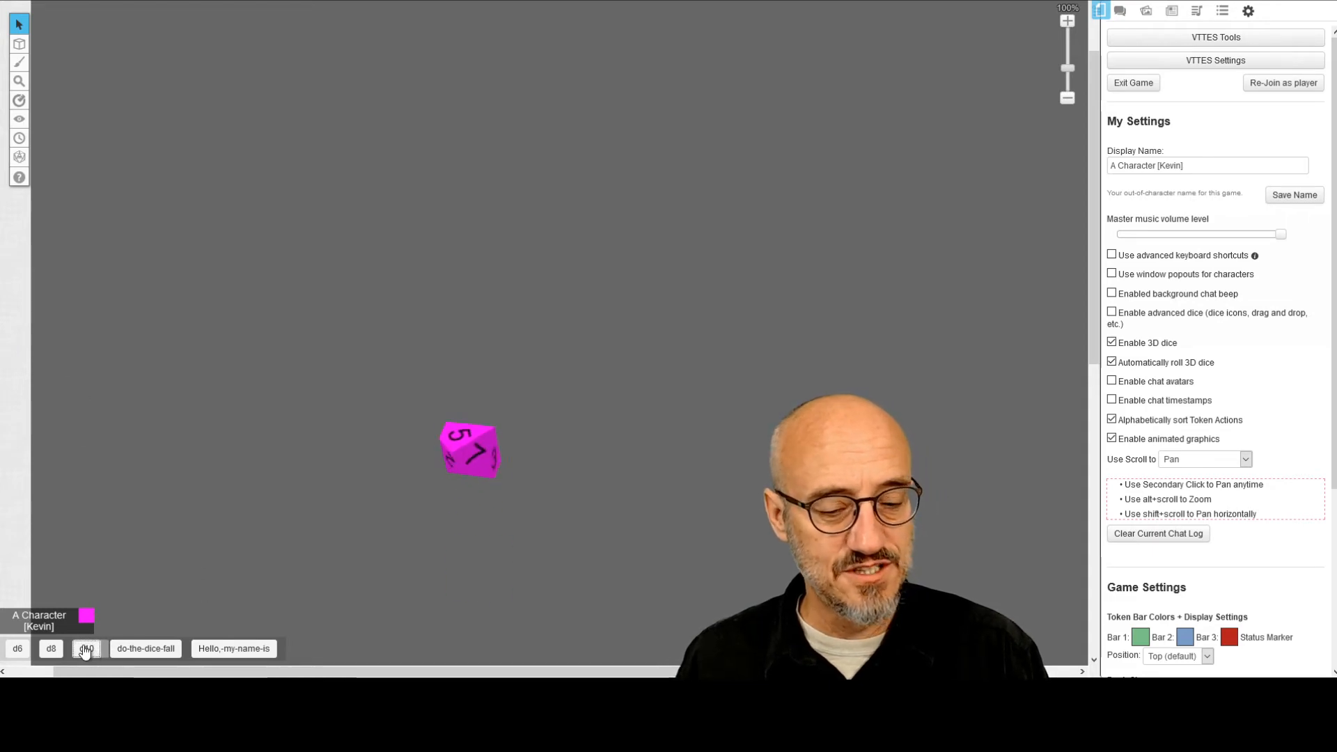
pyautogui.click(275, 325)
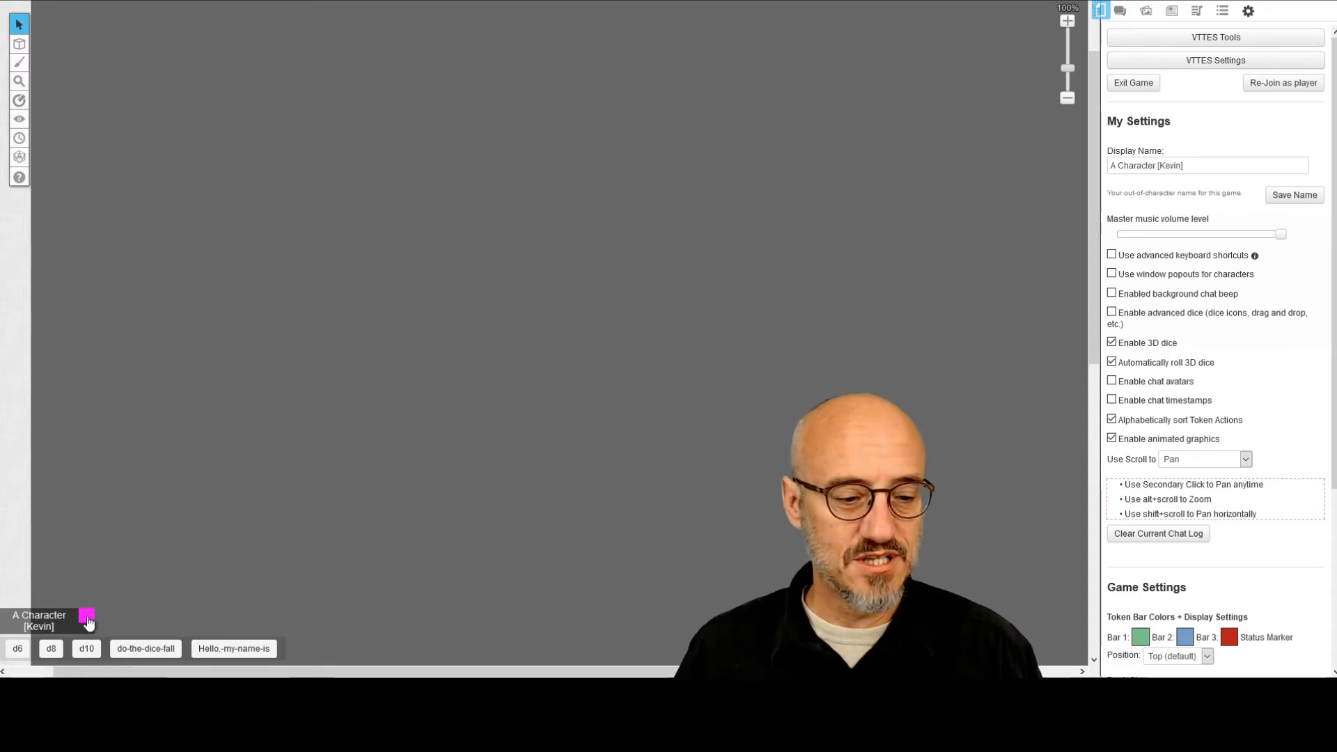
pyautogui.click(179, 391)
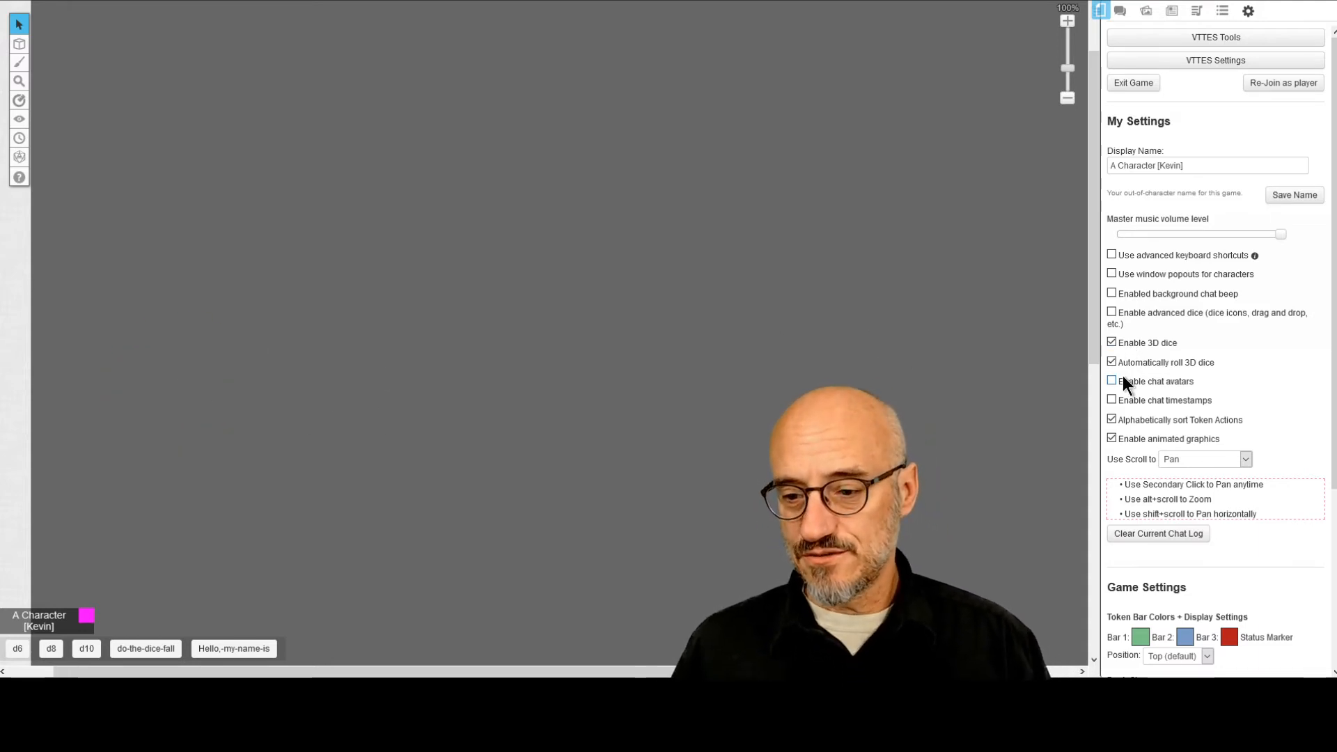
# - Try the Regular player avatar size in the game settings and set it back to Names only
pyautogui.scroll(-1, 1132, 432)
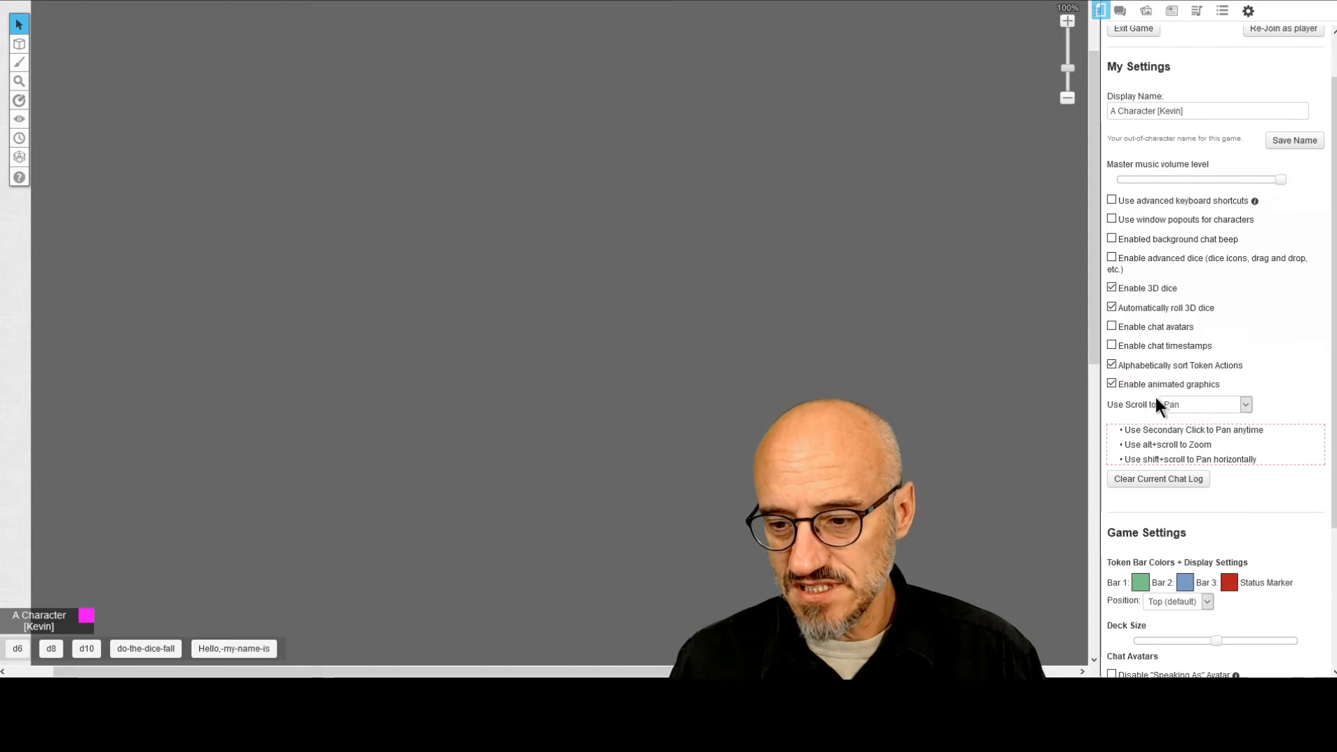
pyautogui.scroll(-2, 1150, 422)
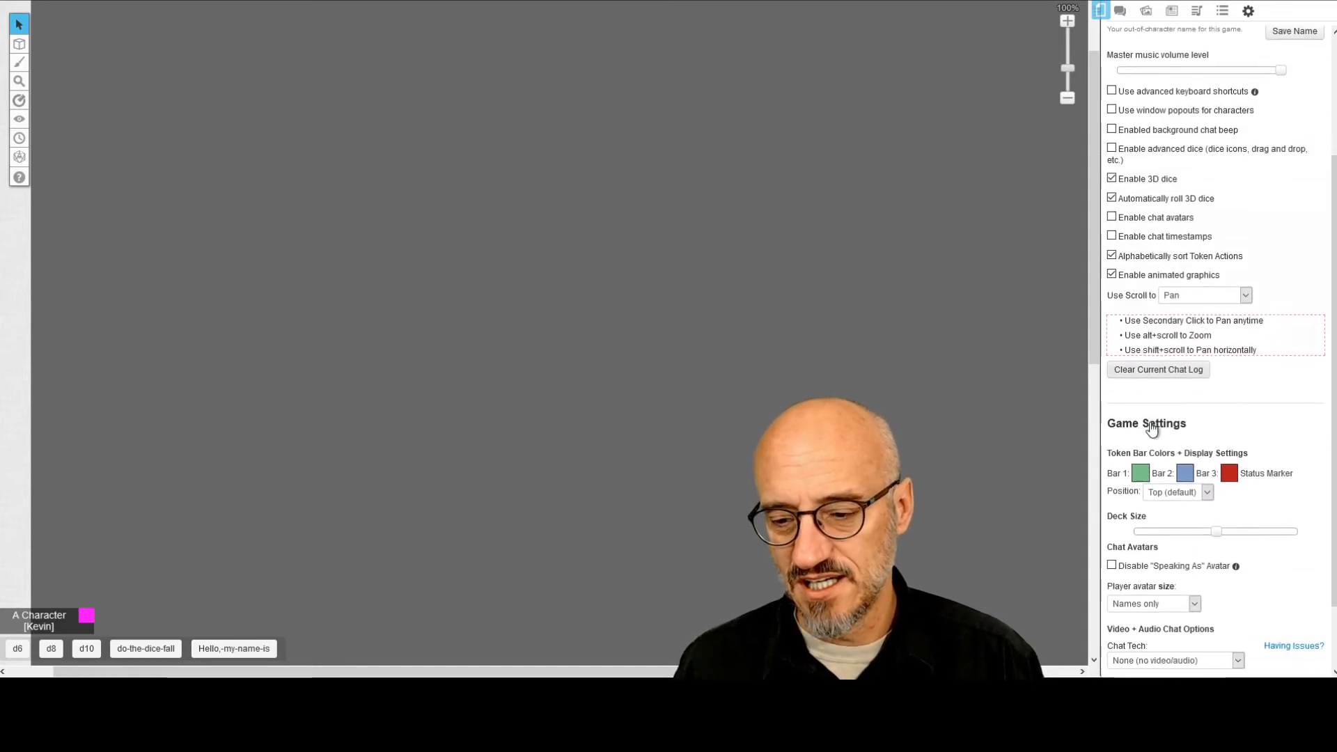
pyautogui.scroll(-2, 1161, 417)
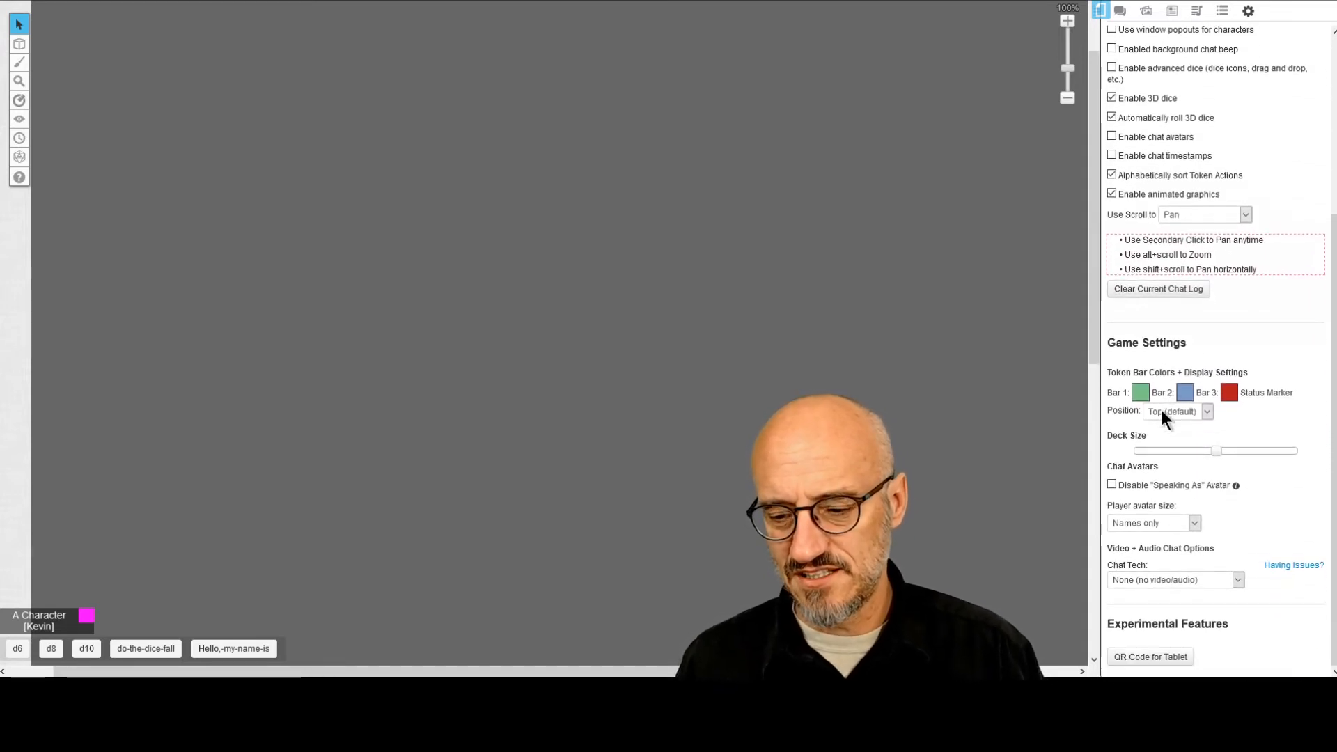
pyautogui.click(1193, 523)
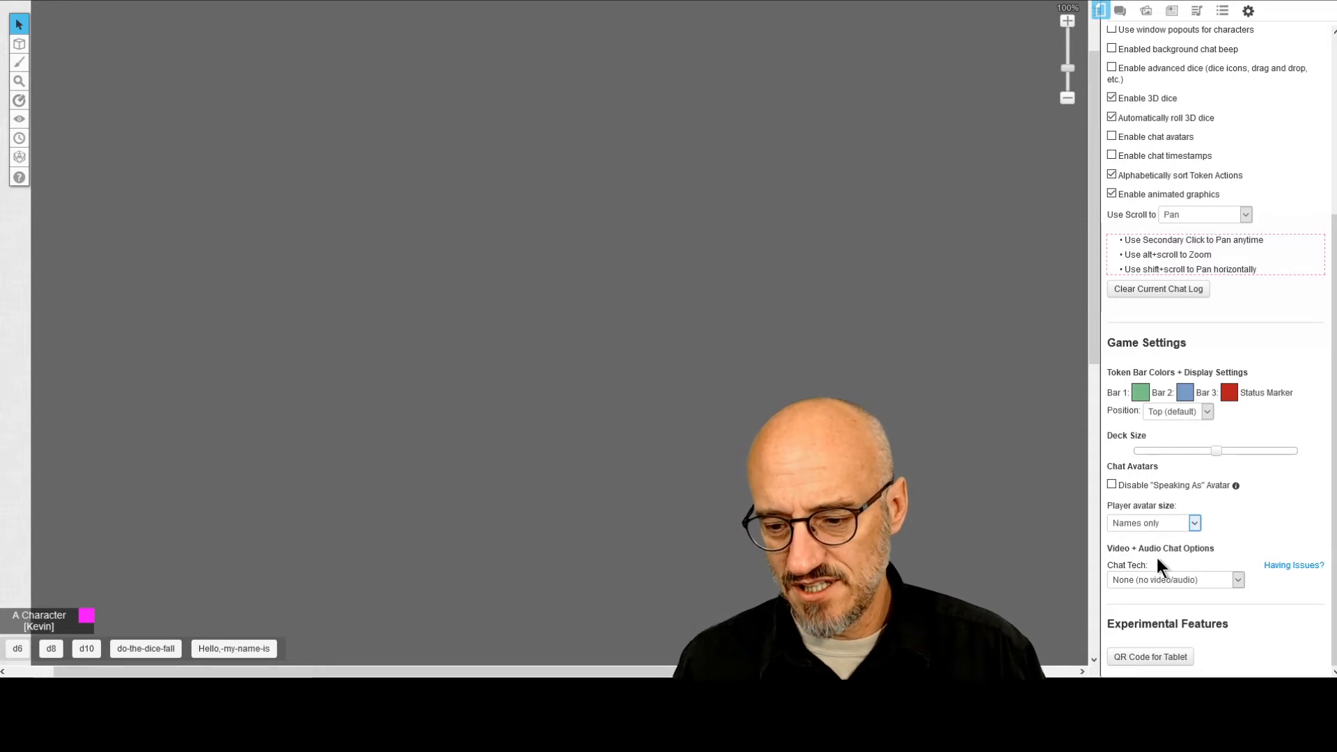
pyautogui.click(1156, 557)
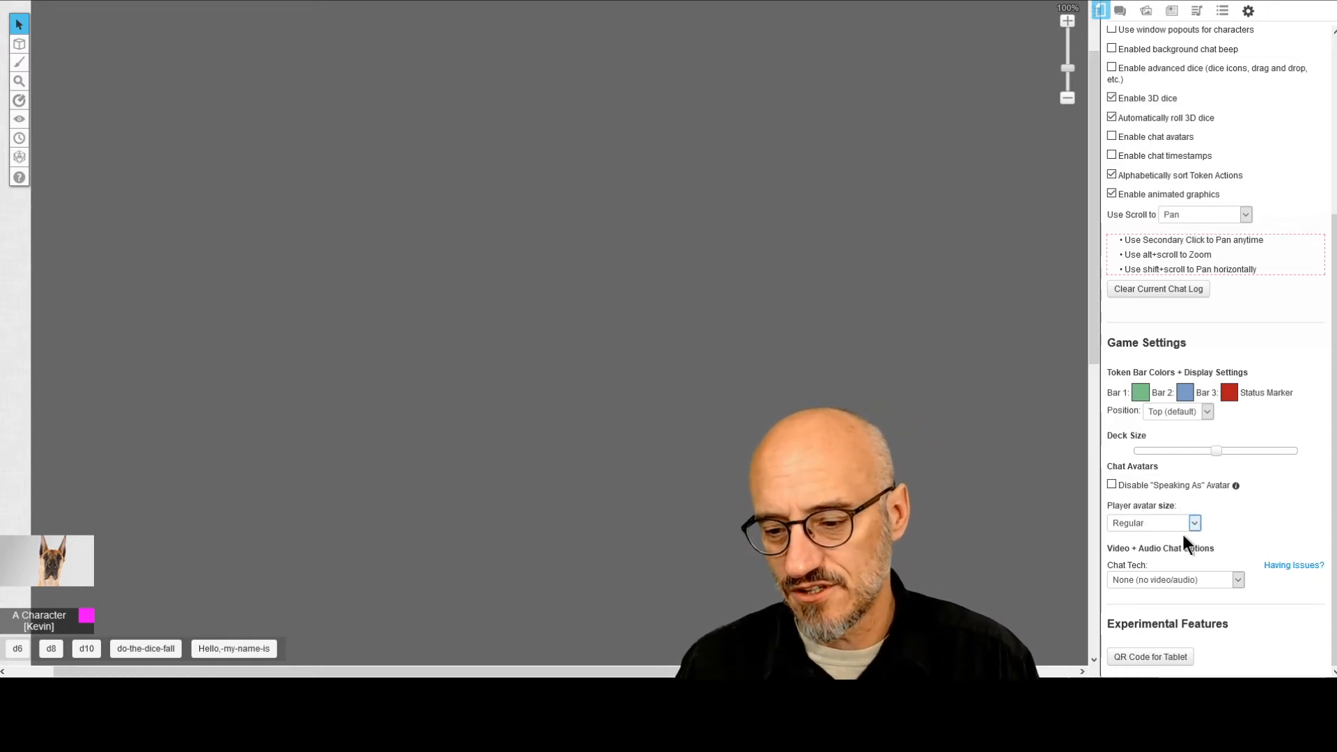
pyautogui.click(1159, 586)
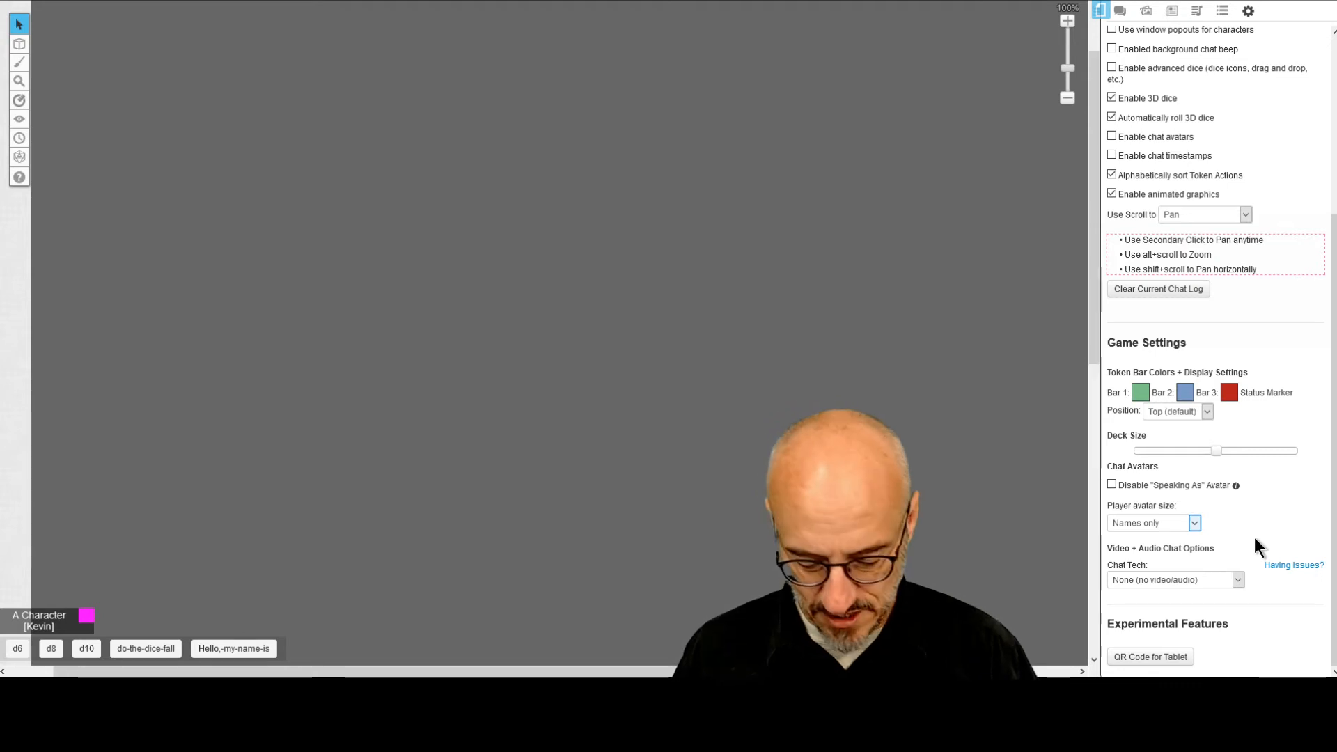
# - Open the macro list and toggle the Hello,-my-name-is macro out of the quick bar and back in
pyautogui.click(1222, 12)
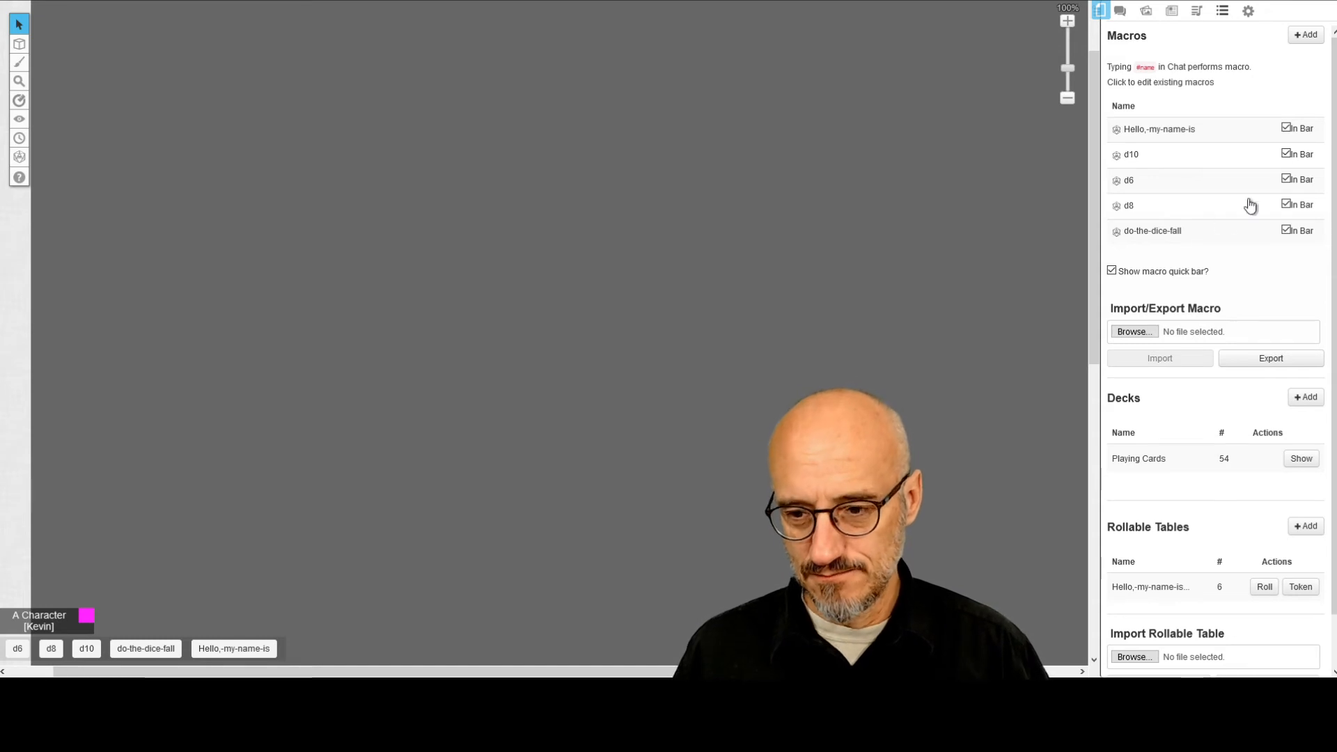
pyautogui.click(1286, 129)
pyautogui.click(1286, 130)
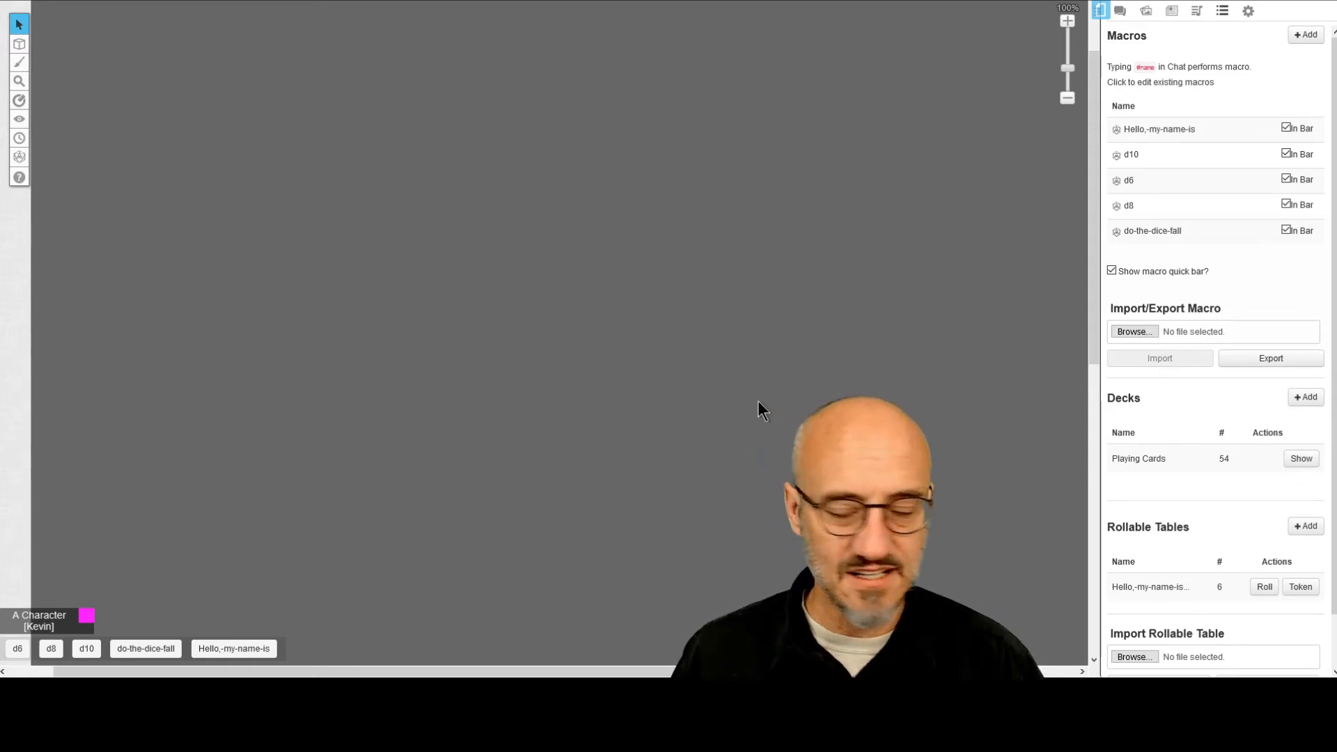
# - Show the chat log and roll the d6 and d10 macros from the quick bar
pyautogui.click(1120, 14)
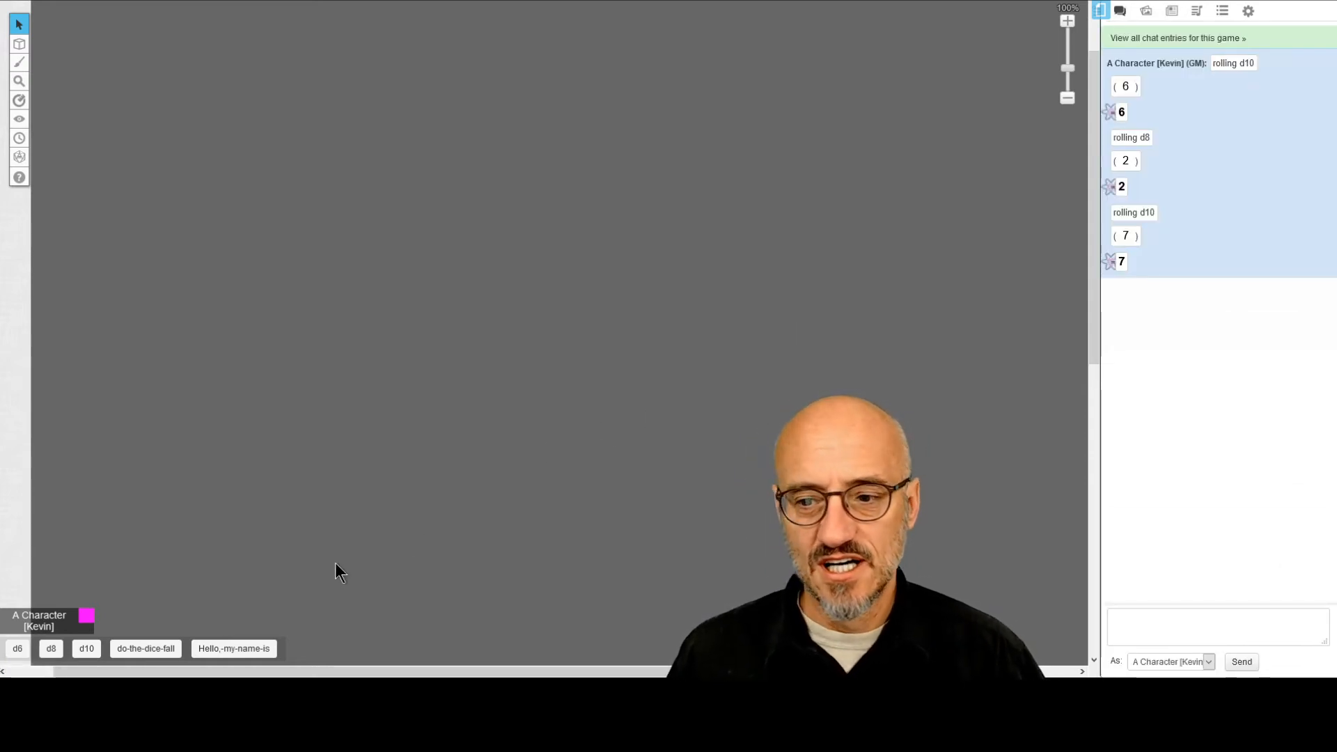
pyautogui.click(17, 649)
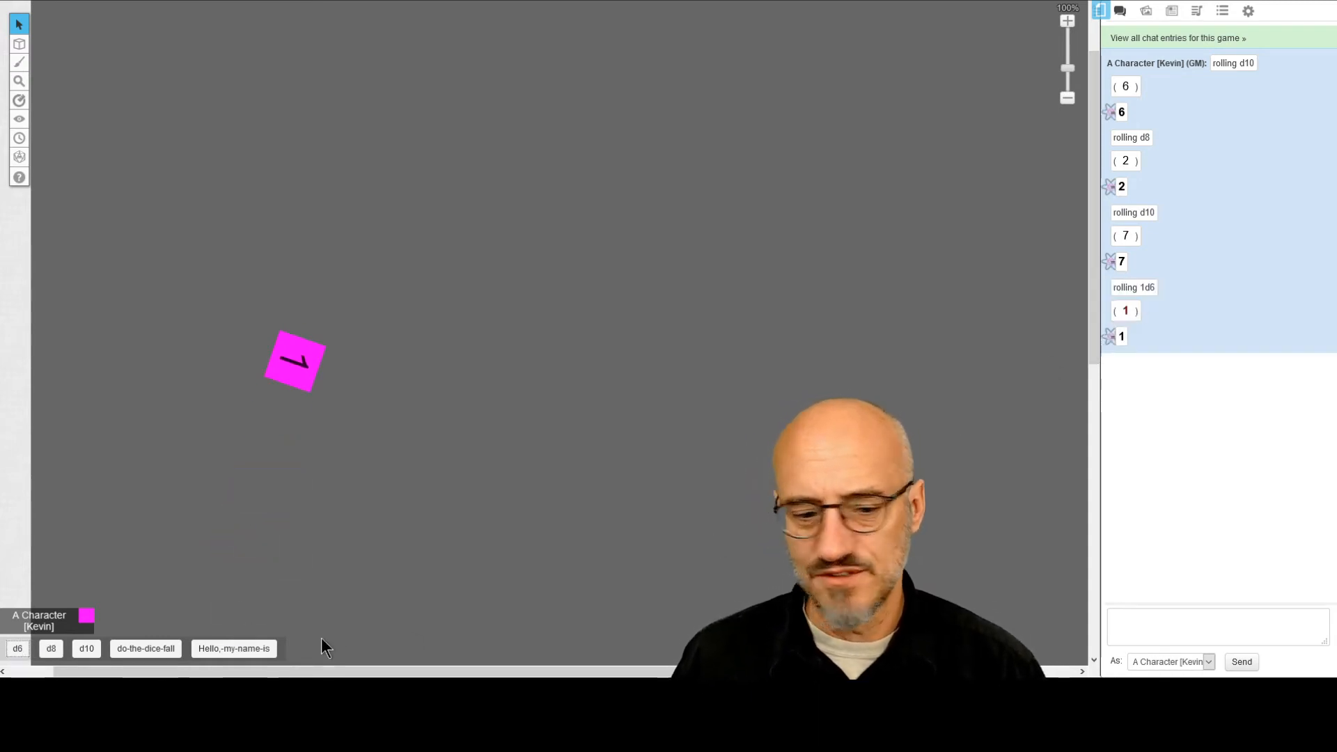
pyautogui.click(87, 648)
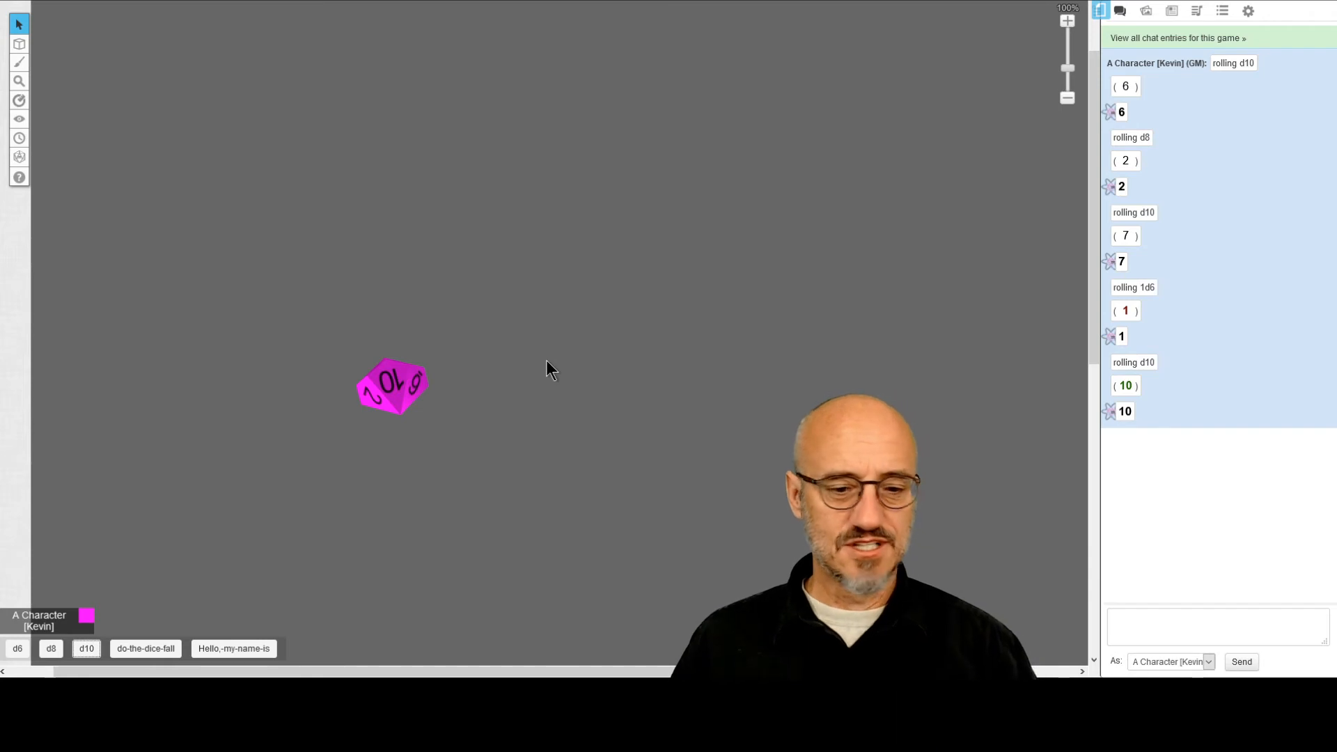
# - Bring up the macro list and color the d6 quick-bar button orange and the d8 button yellow
pyautogui.click(1222, 11)
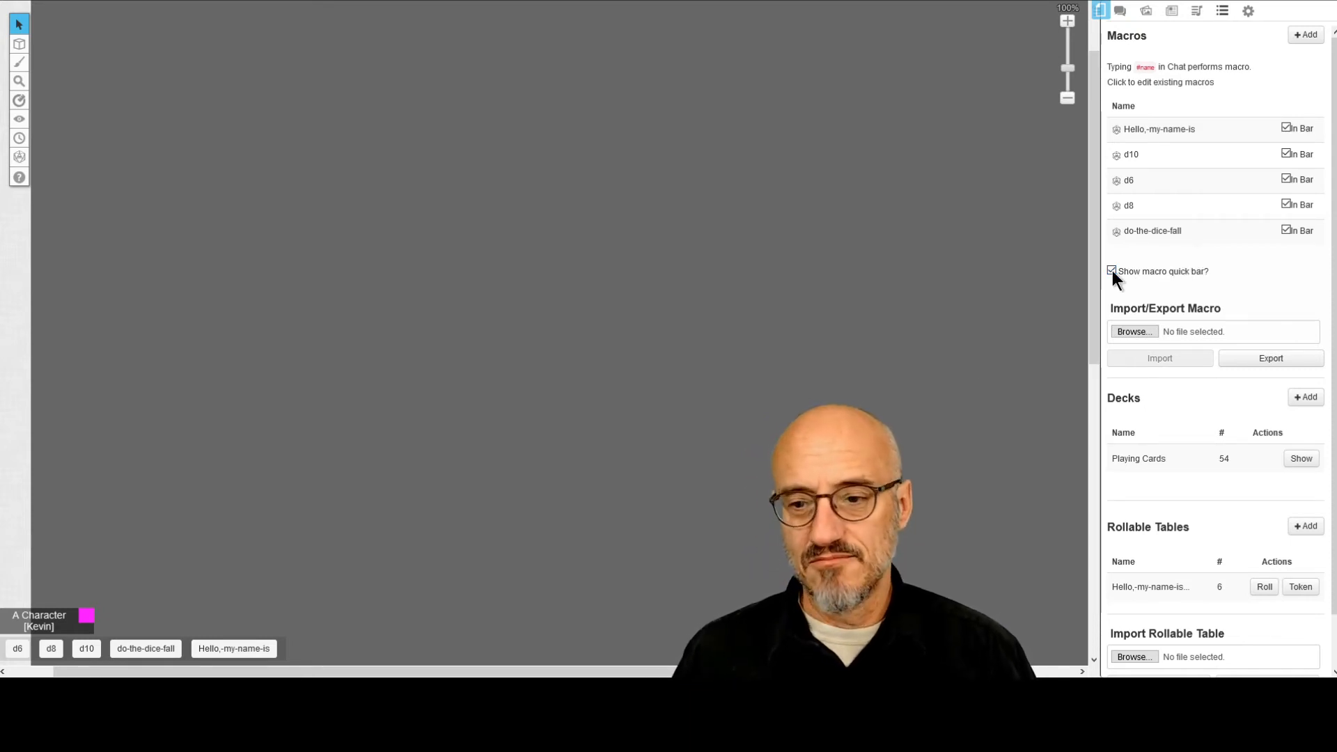
pyautogui.rightClick(20, 653)
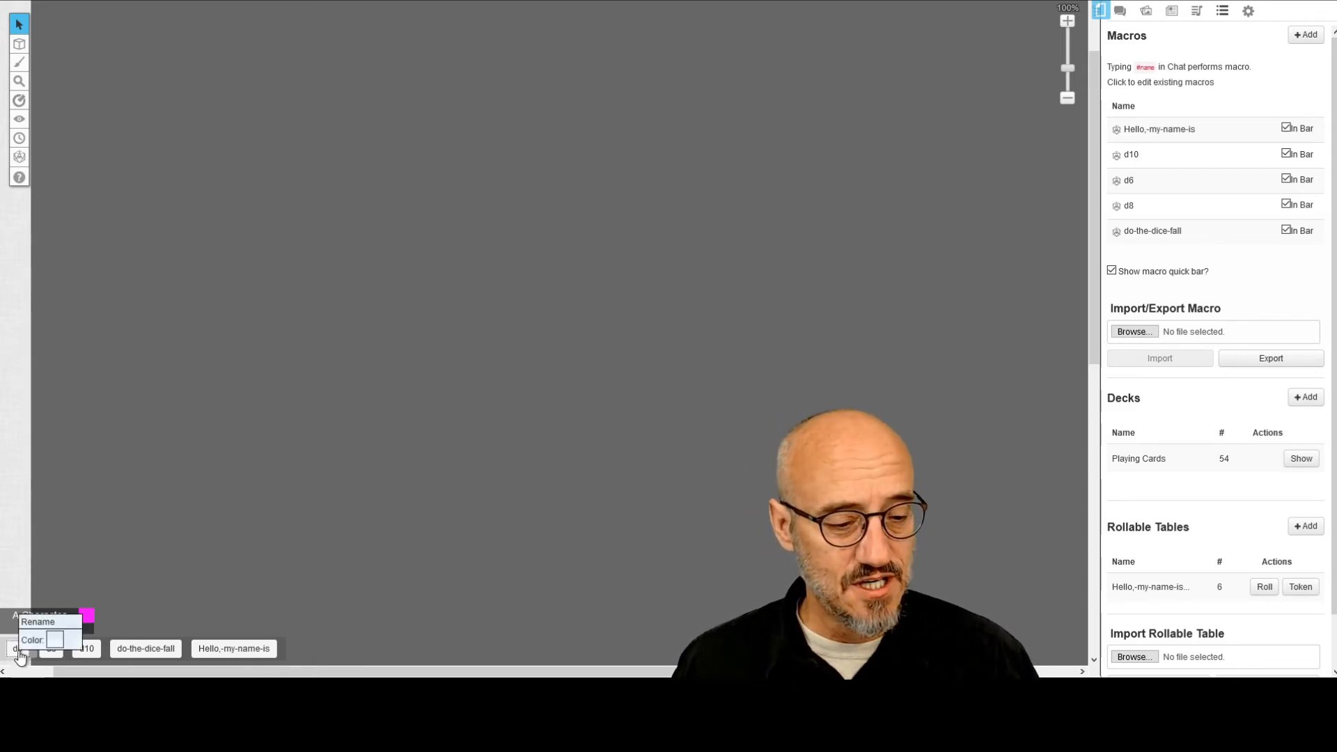
pyautogui.click(55, 639)
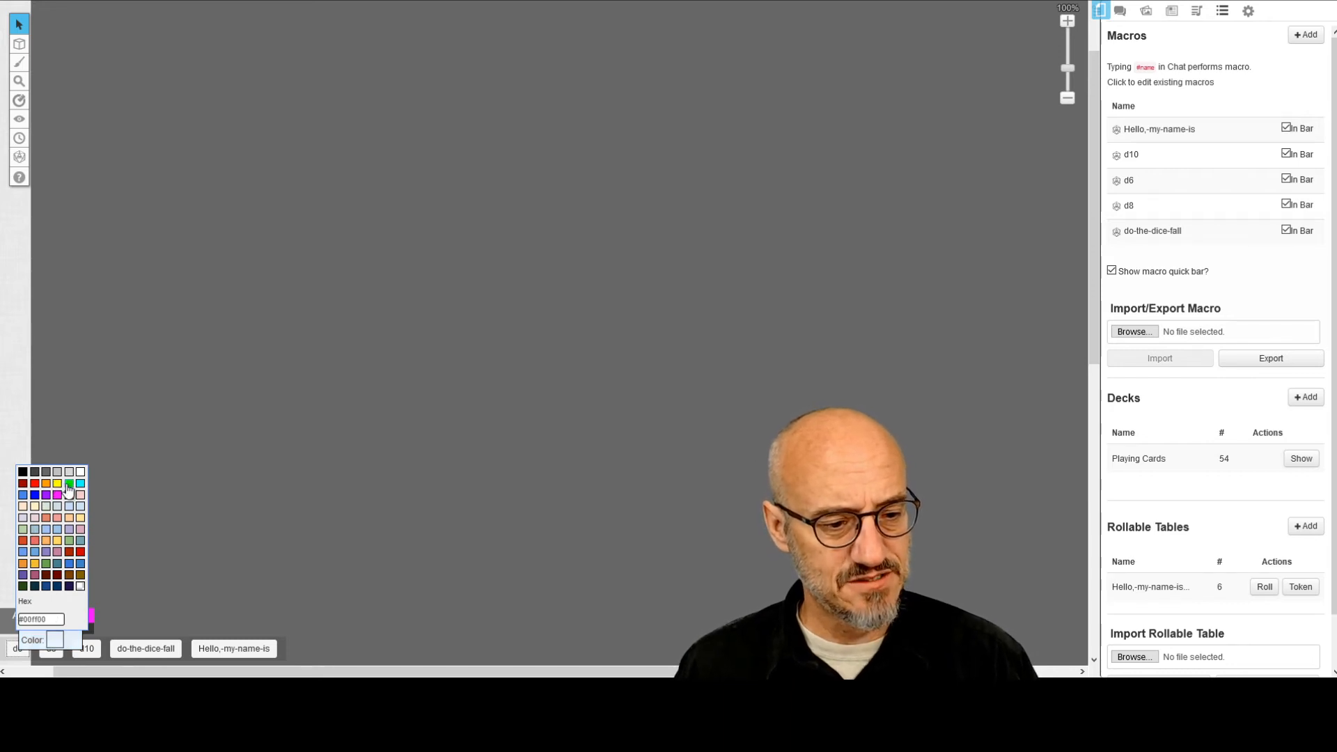
pyautogui.click(46, 483)
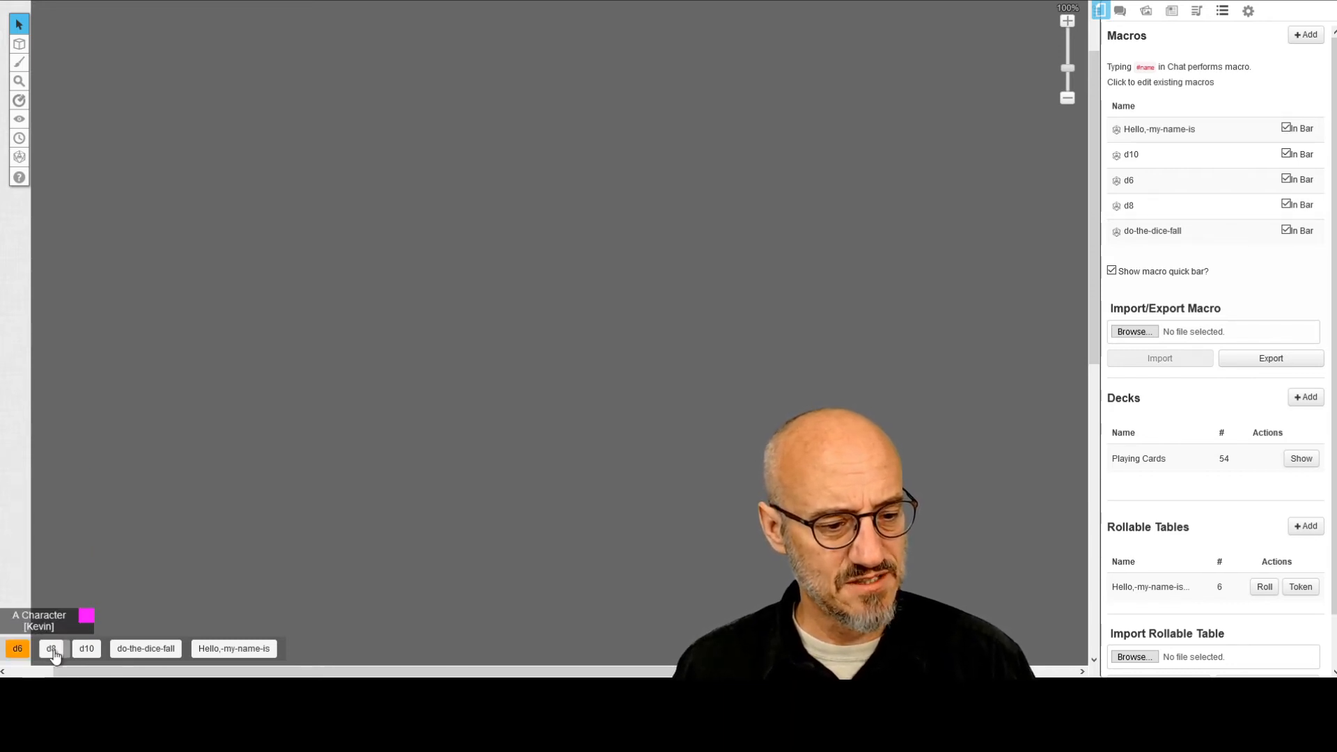
pyautogui.rightClick(55, 655)
pyautogui.click(90, 639)
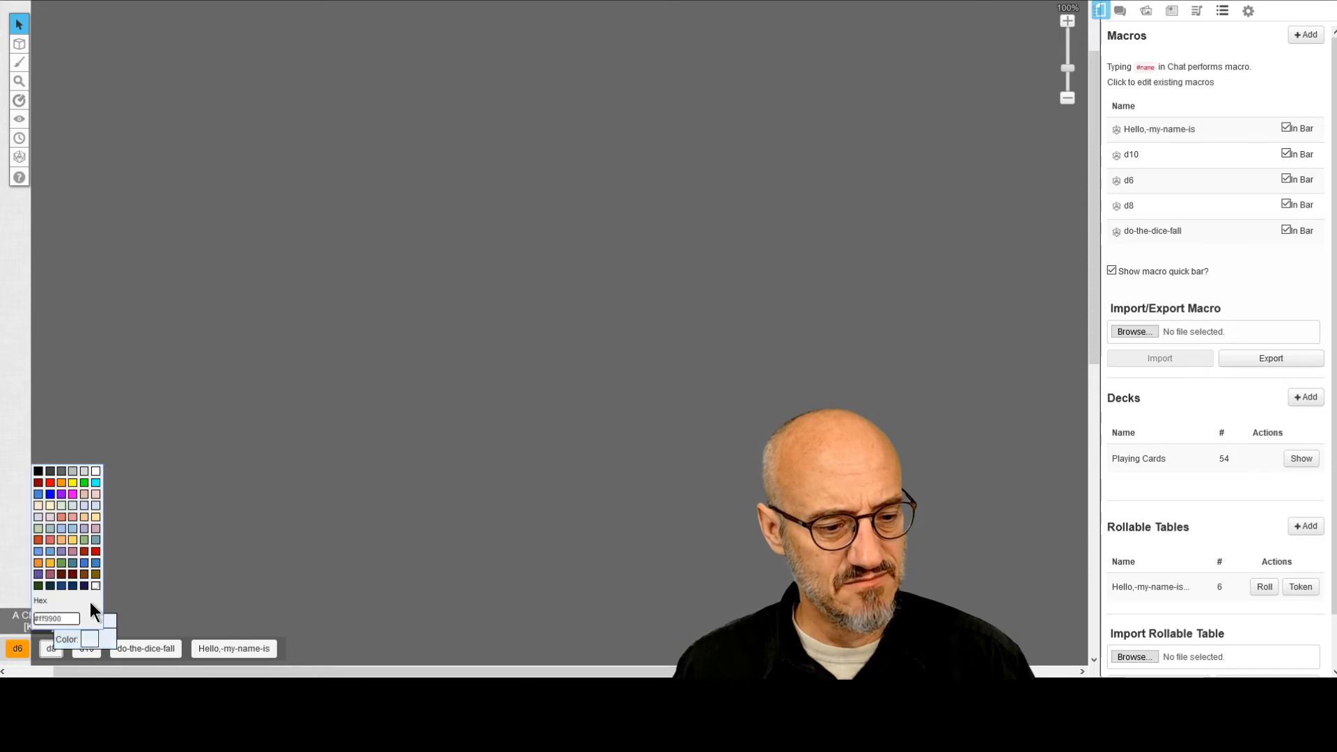
pyautogui.click(73, 483)
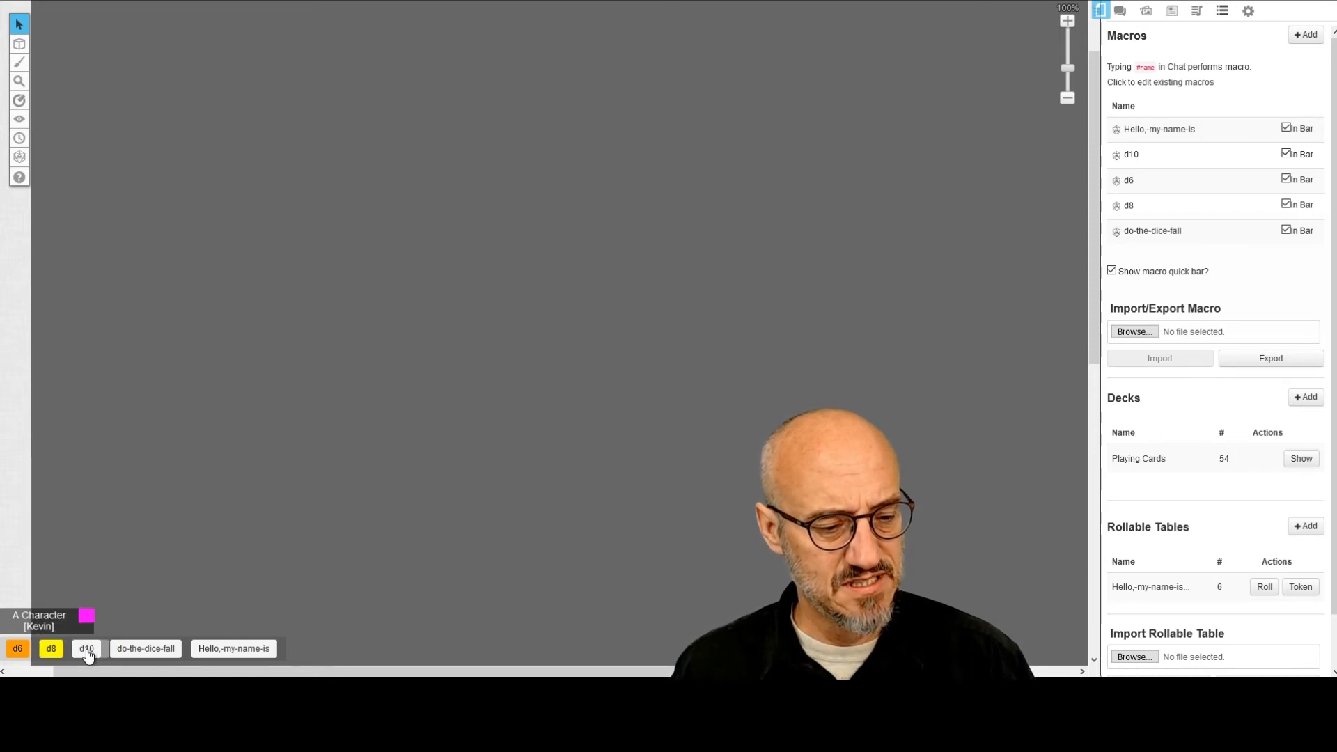
# - Color the d10 macro button in the quick bar green
pyautogui.rightClick(87, 655)
pyautogui.click(122, 639)
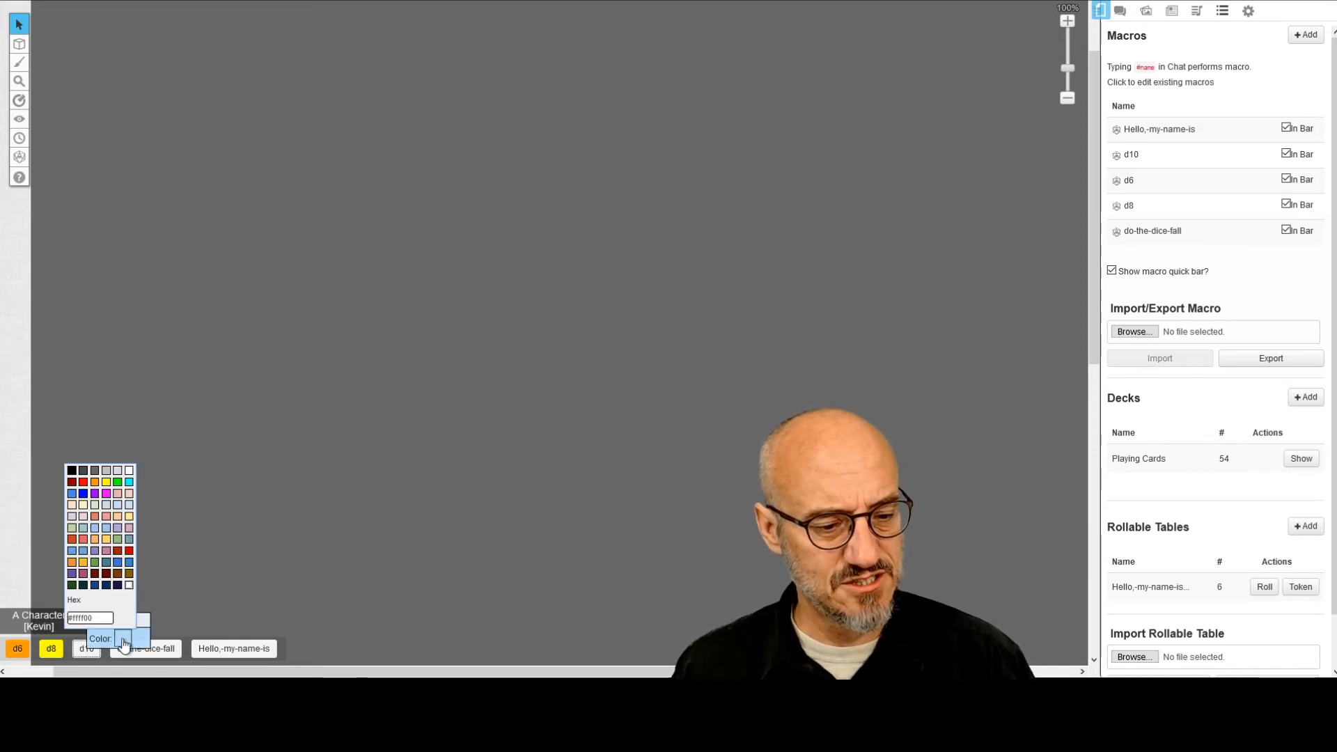
pyautogui.click(117, 483)
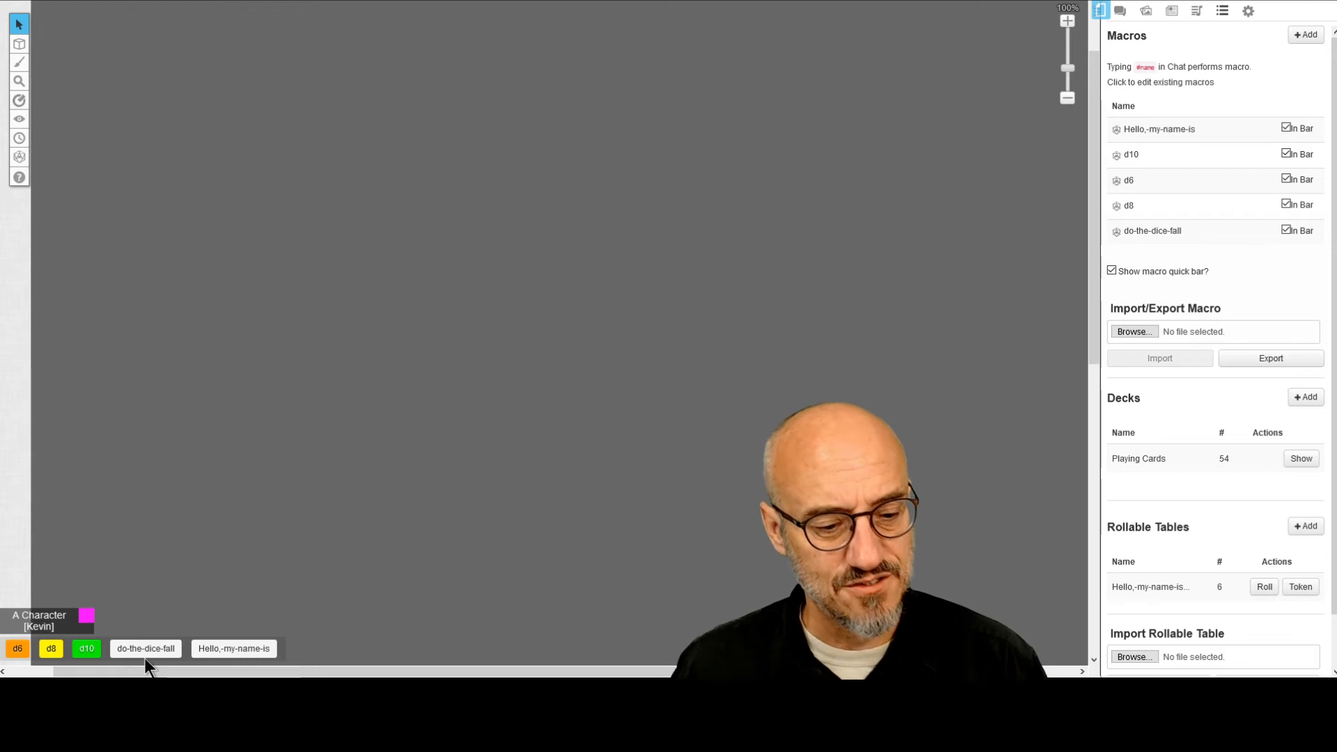
# - Color the do-the-dice-fall quick-bar macro red and the Hello,-my-name-is macro blue
pyautogui.rightClick(175, 655)
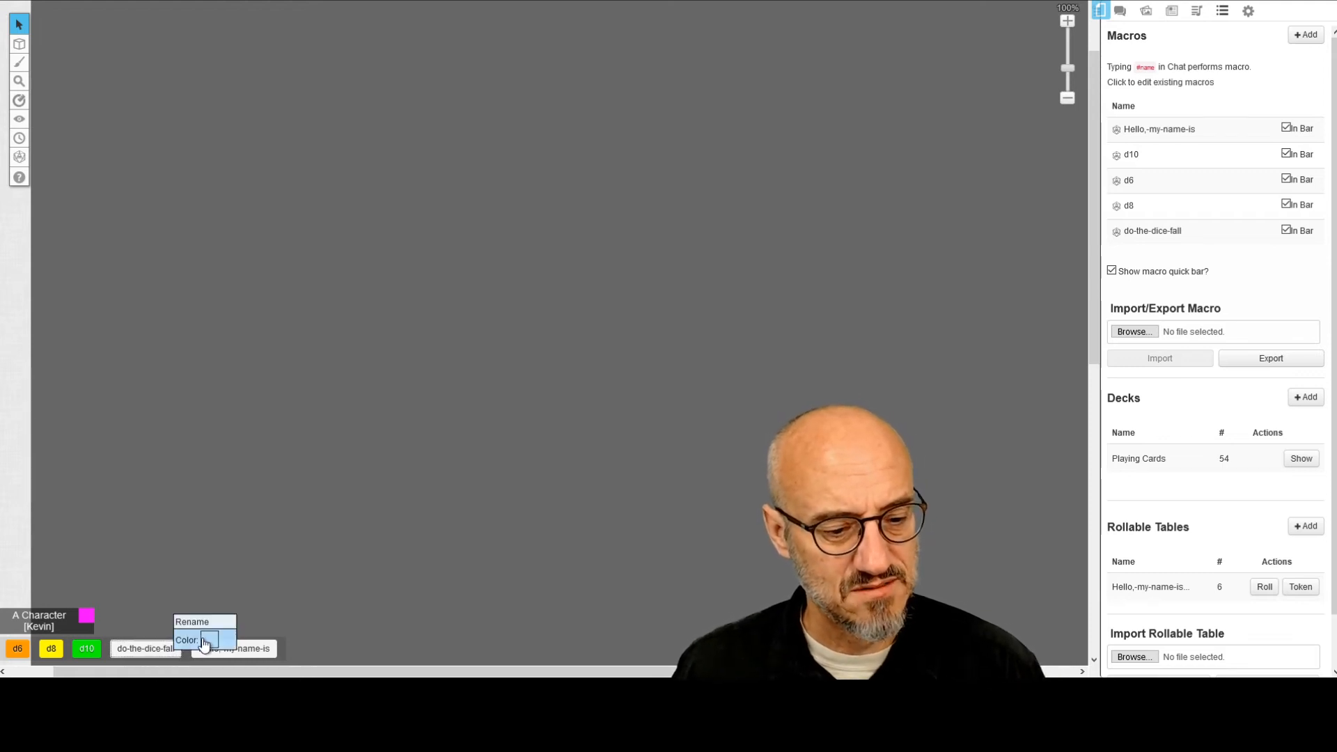
pyautogui.click(210, 641)
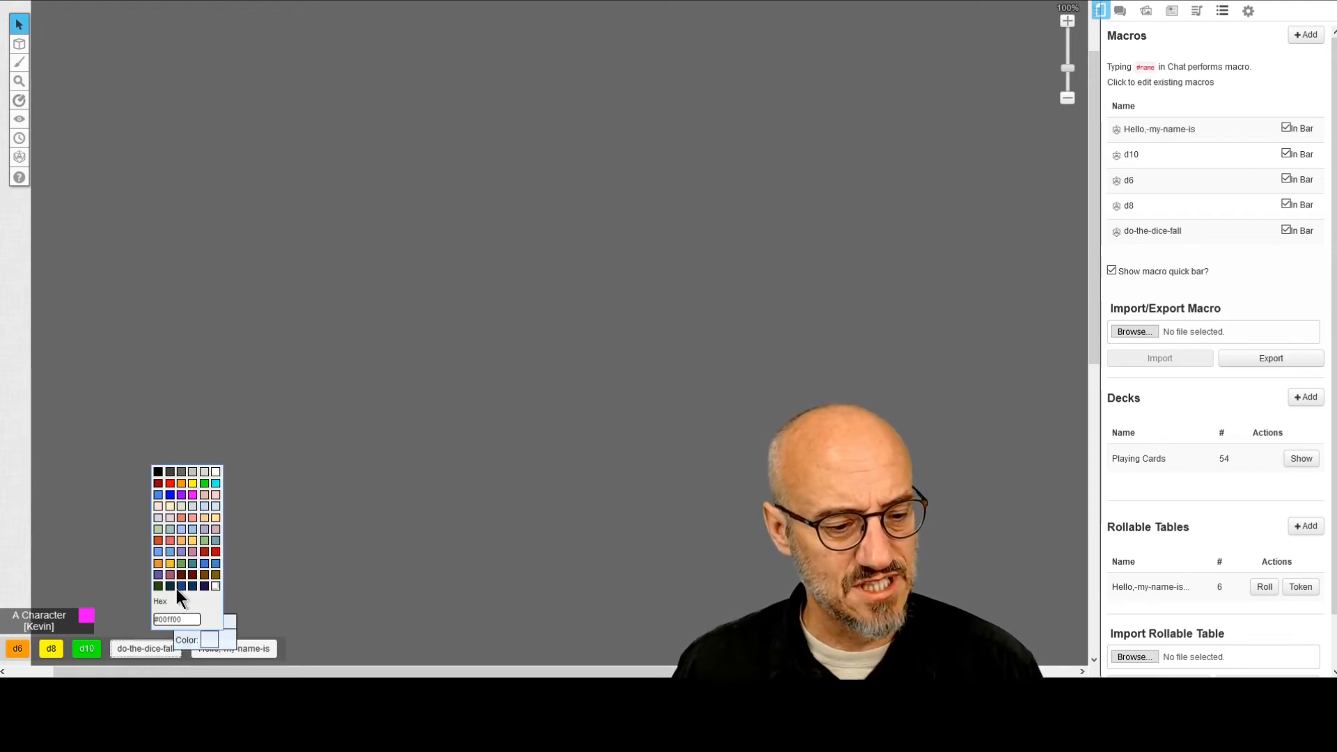
pyautogui.click(169, 484)
pyautogui.rightClick(244, 656)
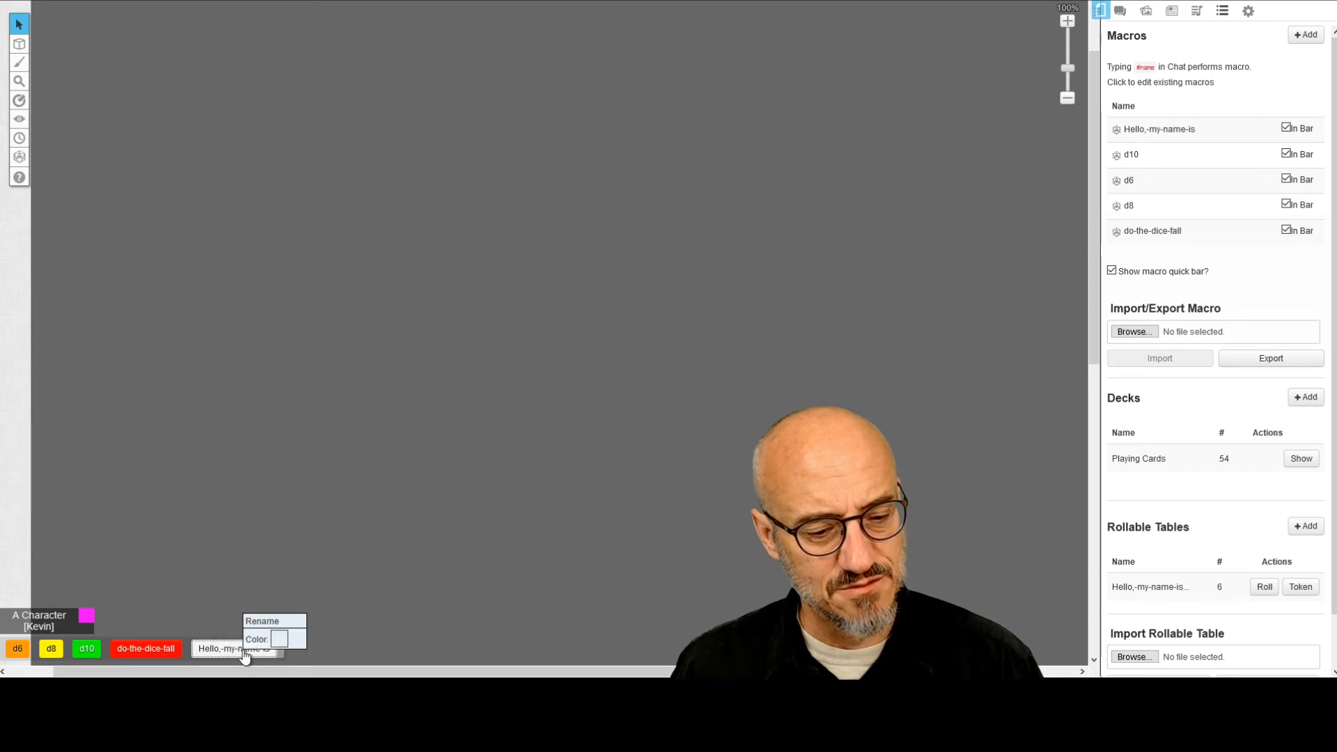
pyautogui.click(279, 639)
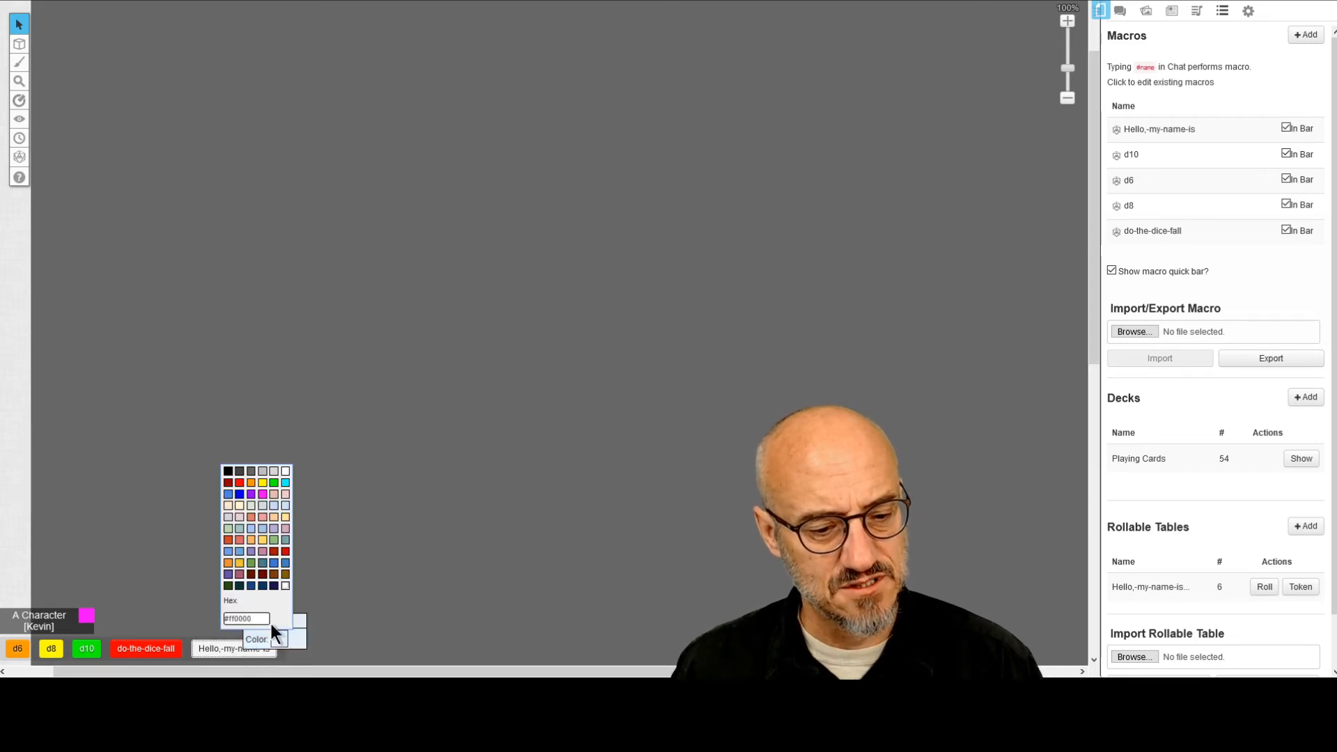
pyautogui.click(238, 495)
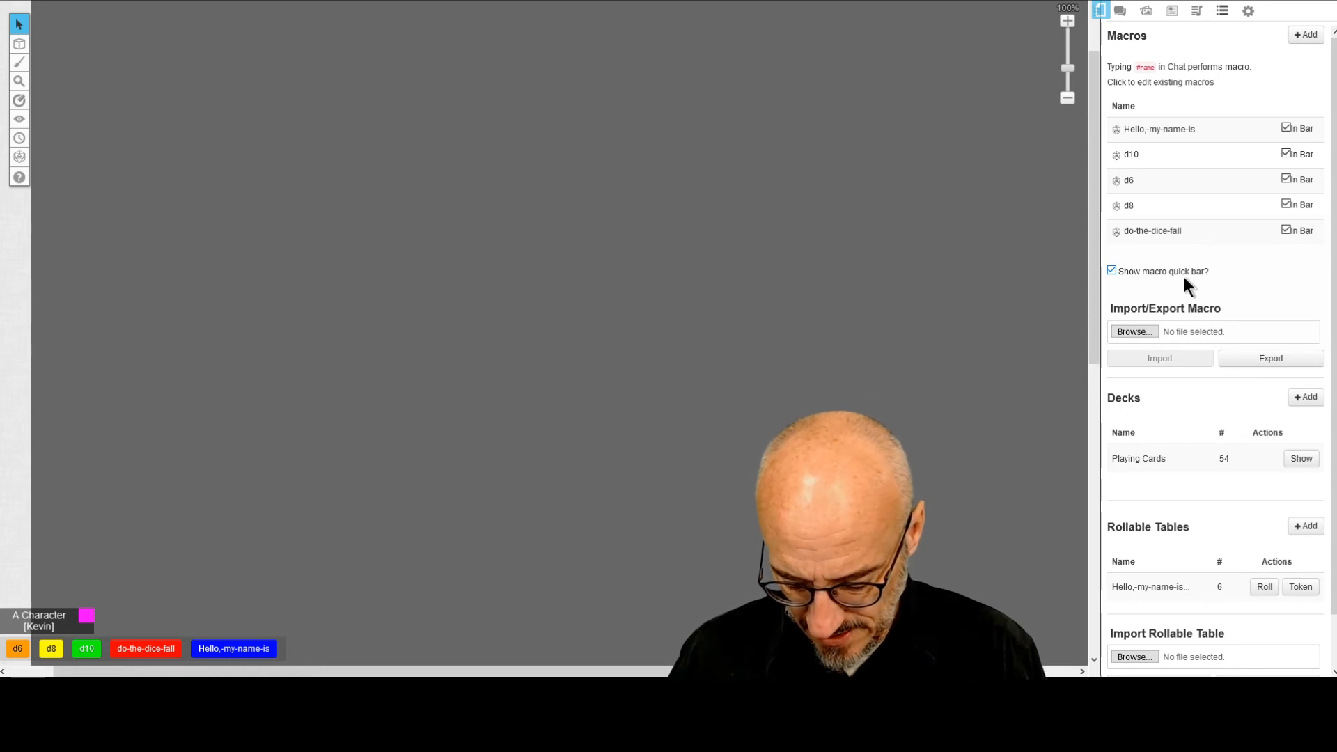
# - Open the Difficulty Marker character from the journal, view its Attributes & Abilities and Bio & Info pages, and reposition its window
pyautogui.click(1172, 11)
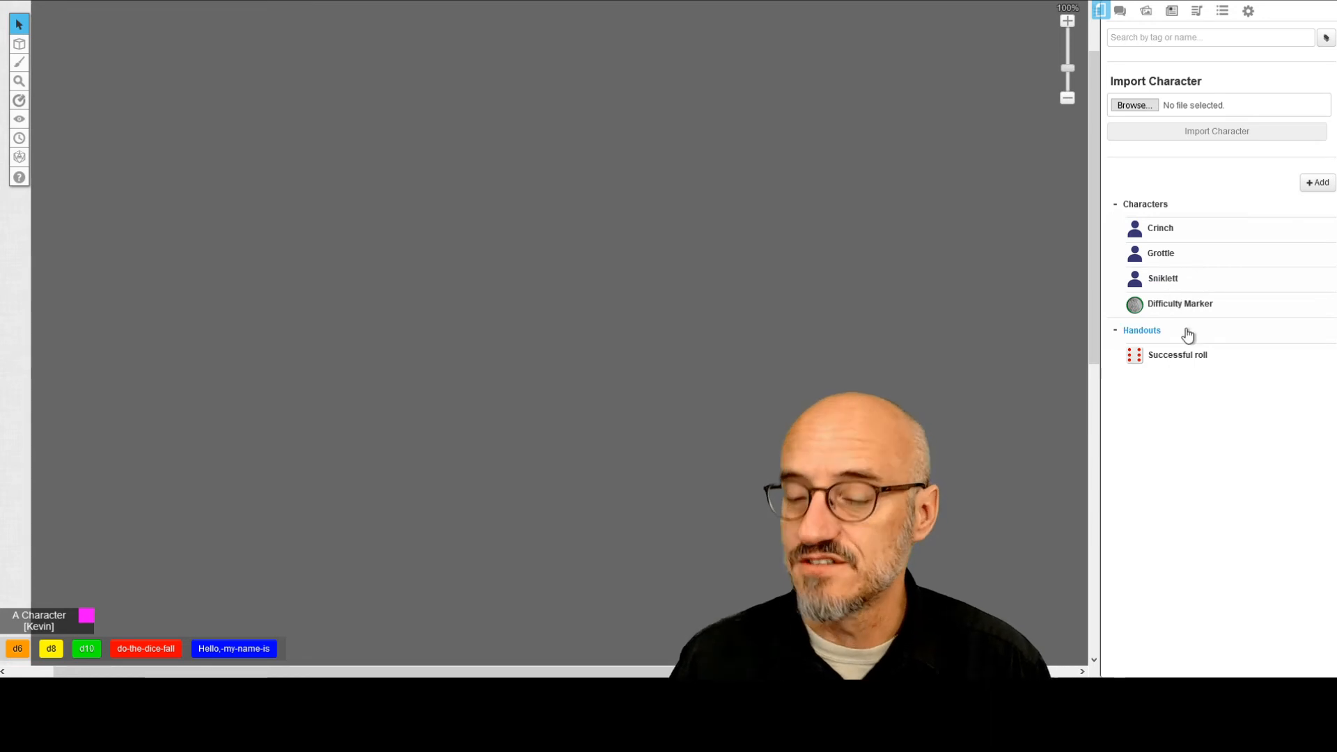
pyautogui.click(1179, 304)
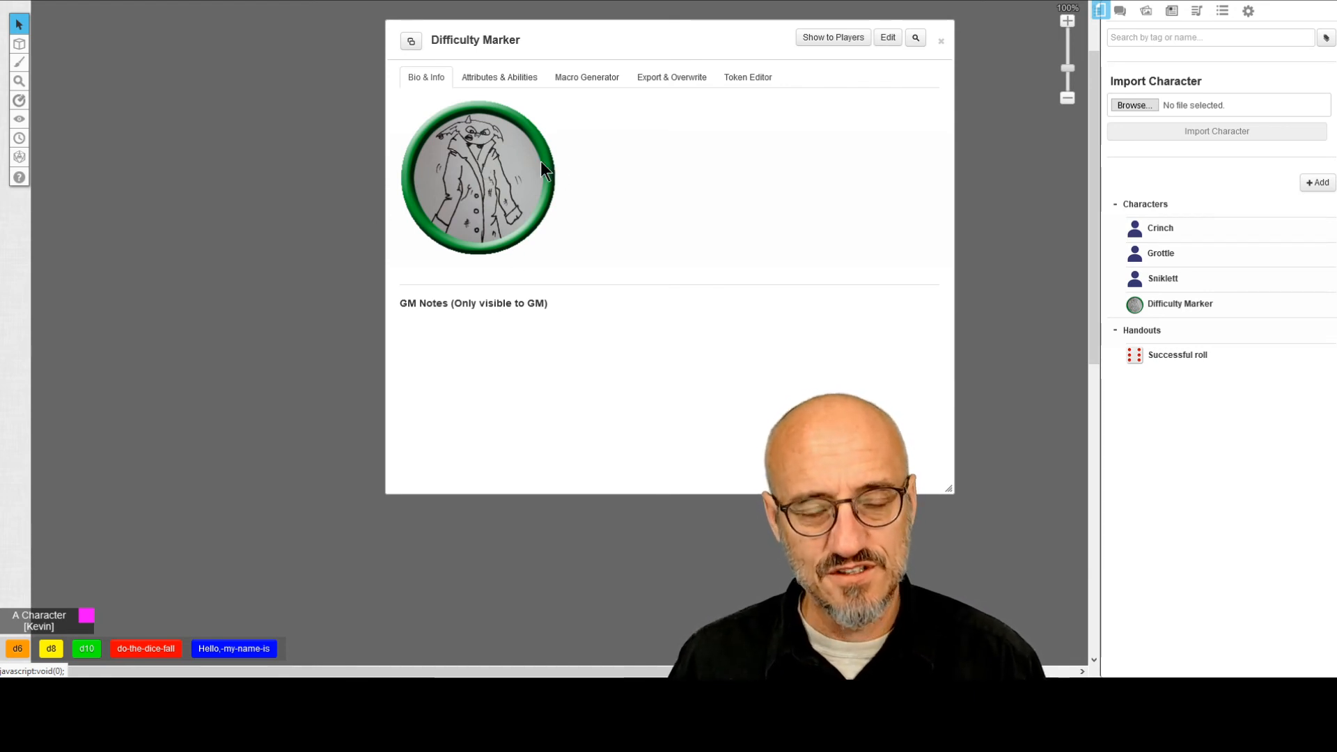
pyautogui.click(512, 78)
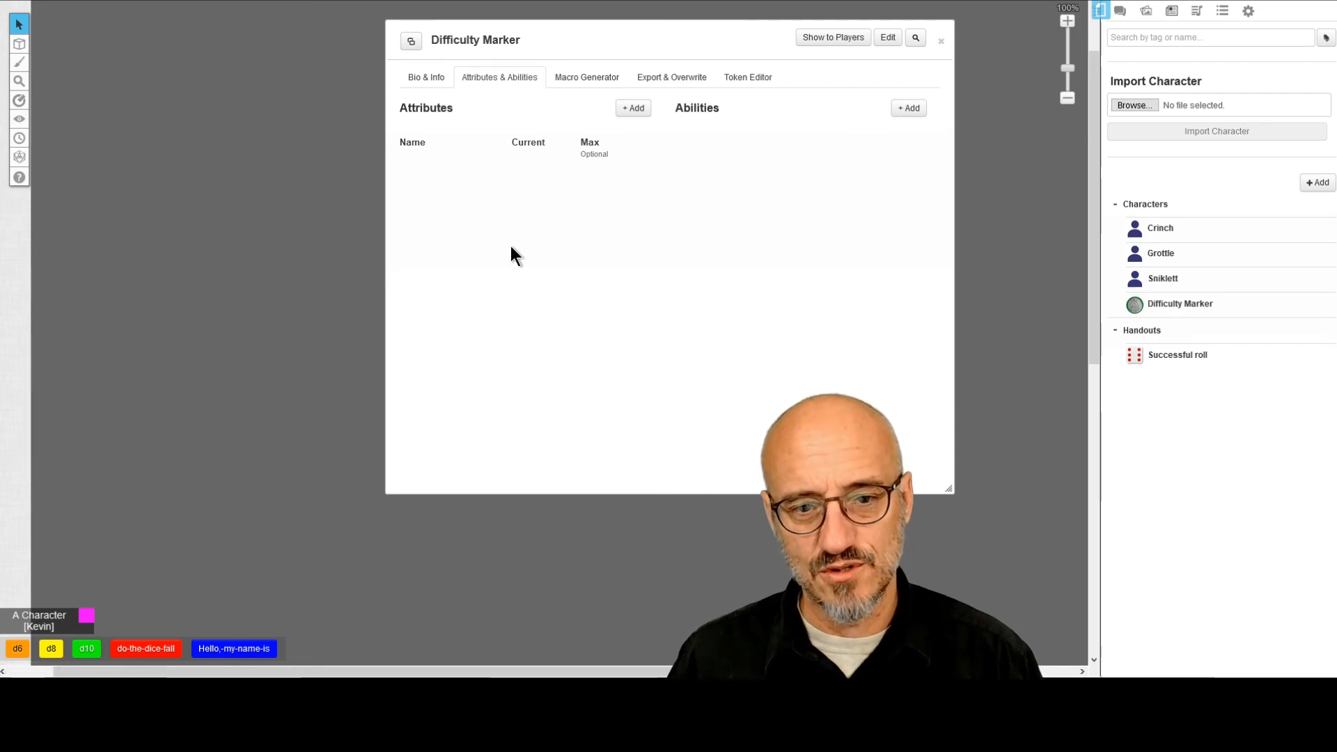
pyautogui.click(428, 80)
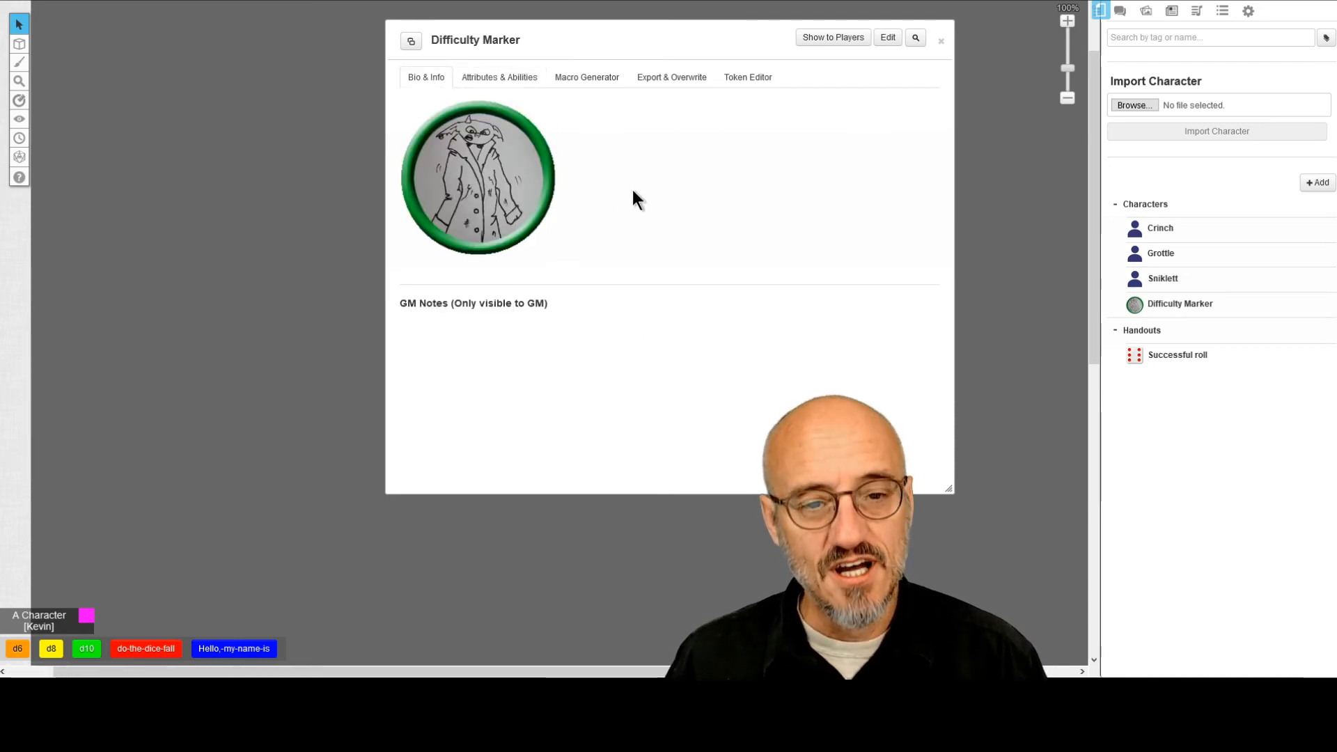
pyautogui.moveTo(610, 42); pyautogui.dragTo(593, 80)
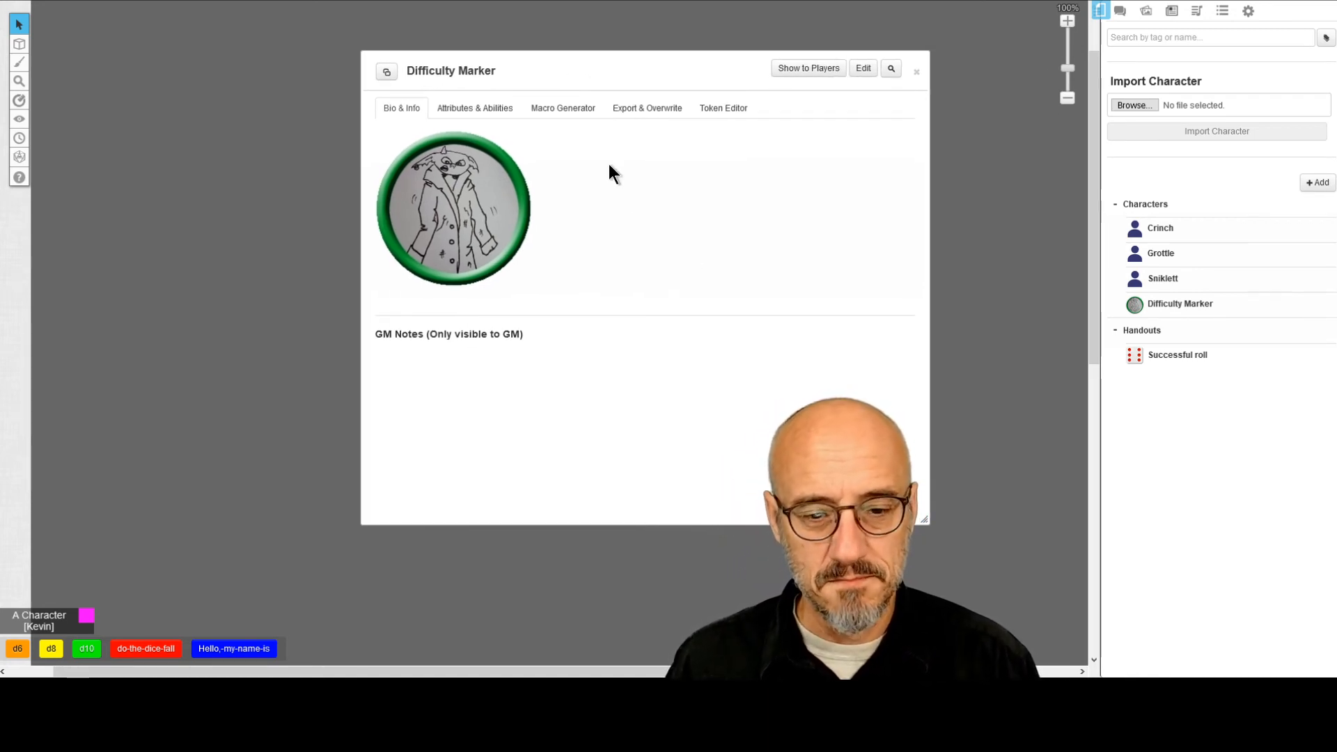
pyautogui.moveTo(555, 90)
pyautogui.mouseDown()
pyautogui.moveTo(523, 92)
pyautogui.moveTo(734, 107)
pyautogui.moveTo(546, 104)
pyautogui.mouseUp()
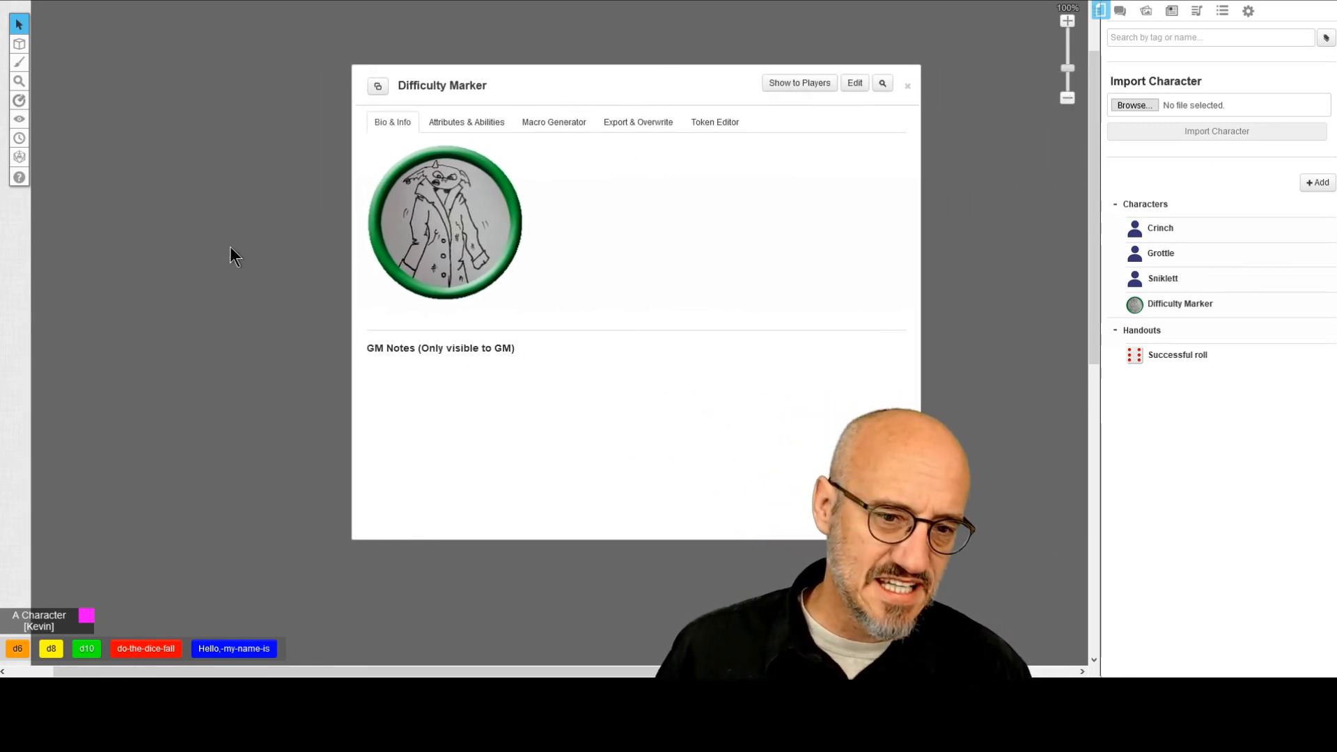
# - With the game settings shown, collapse, move and restore the Difficulty Marker window, close it, and enable window popouts for characters
pyautogui.click(1248, 11)
pyautogui.scroll(4, 1179, 120)
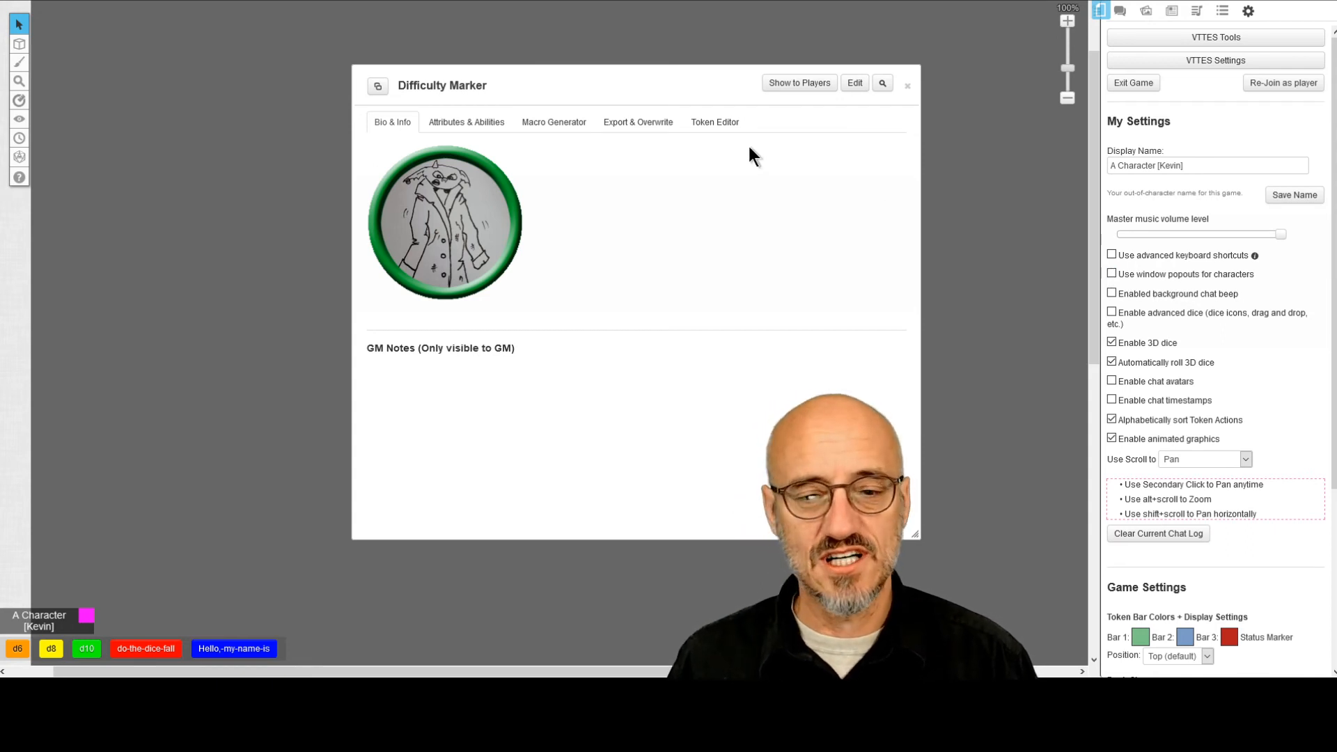
pyautogui.doubleClick(605, 89)
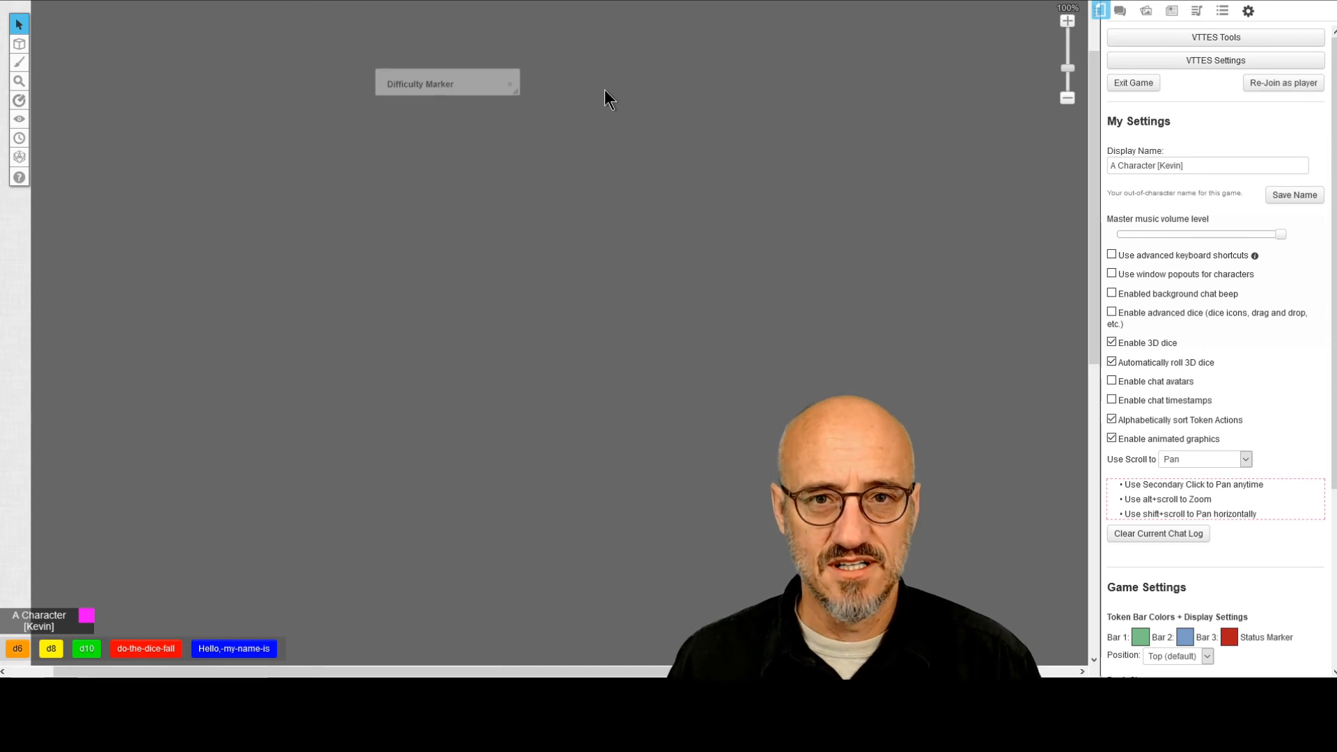
pyautogui.moveTo(413, 85); pyautogui.dragTo(265, 52)
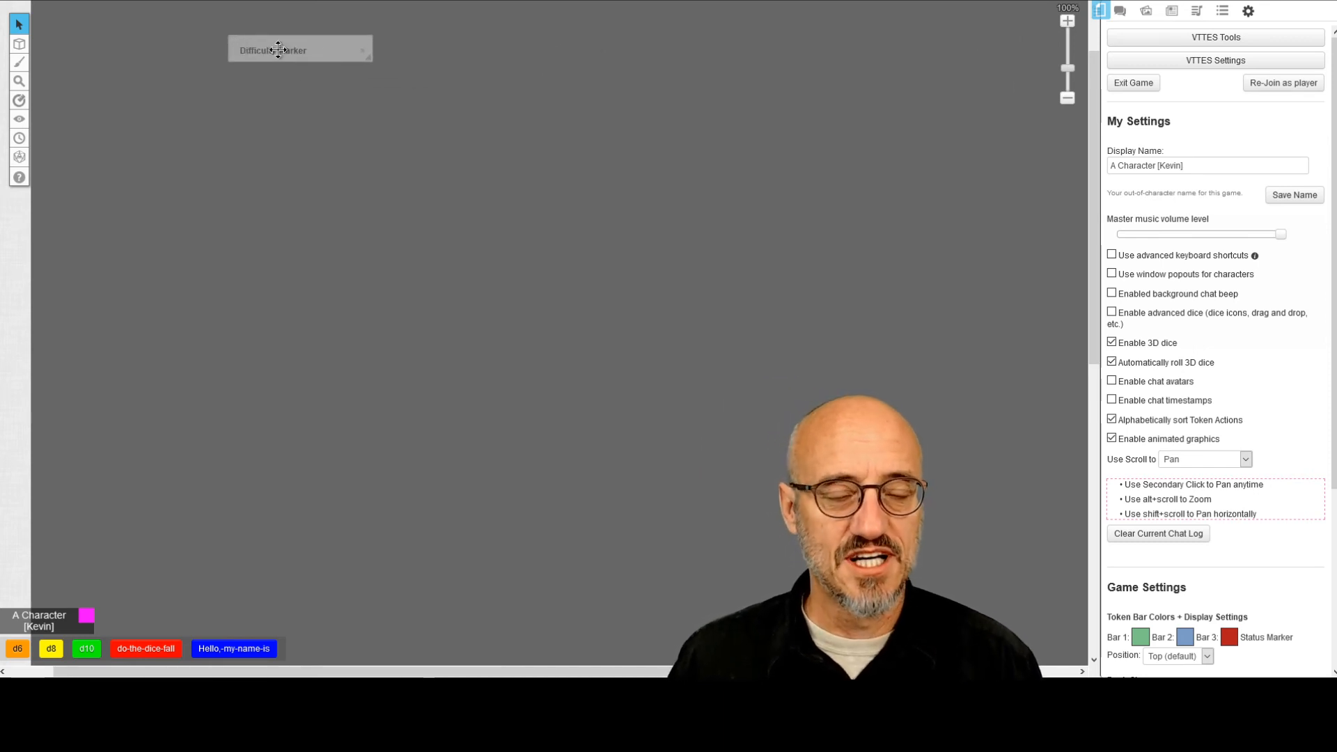
pyautogui.doubleClick(279, 50)
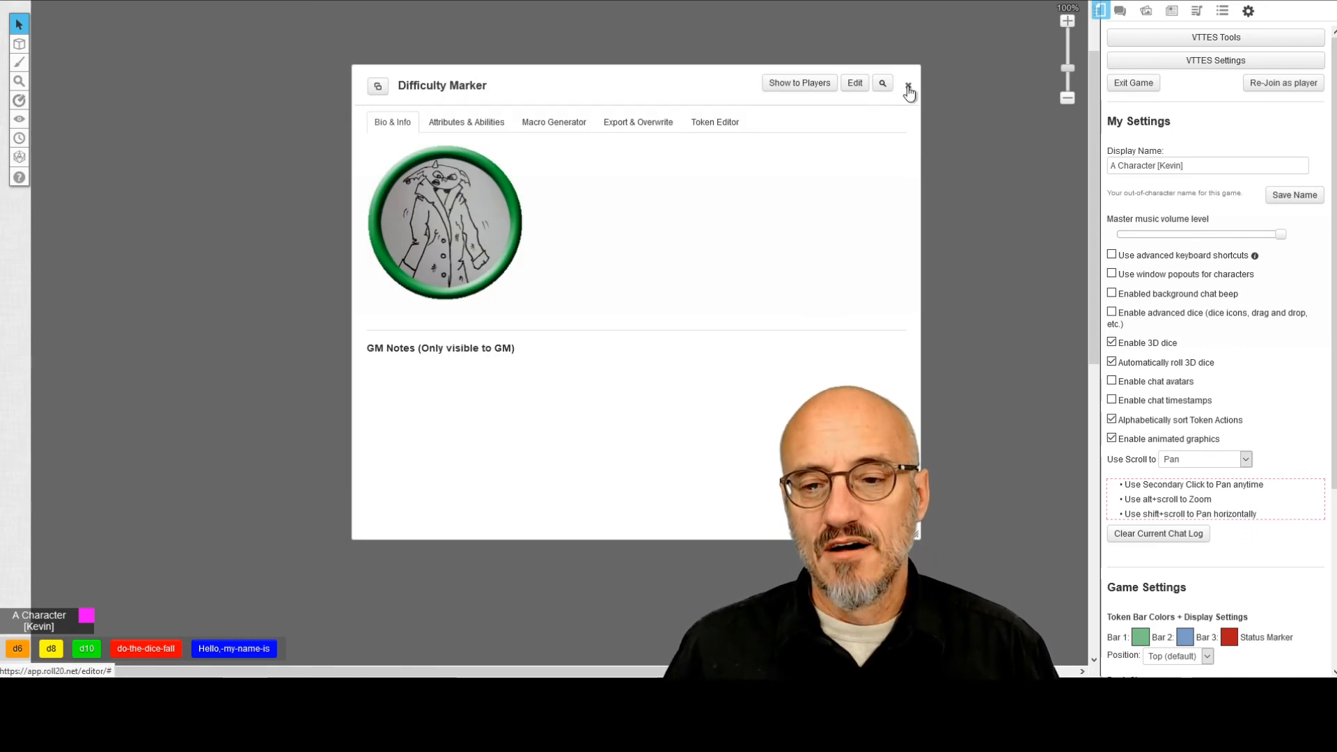
pyautogui.click(908, 86)
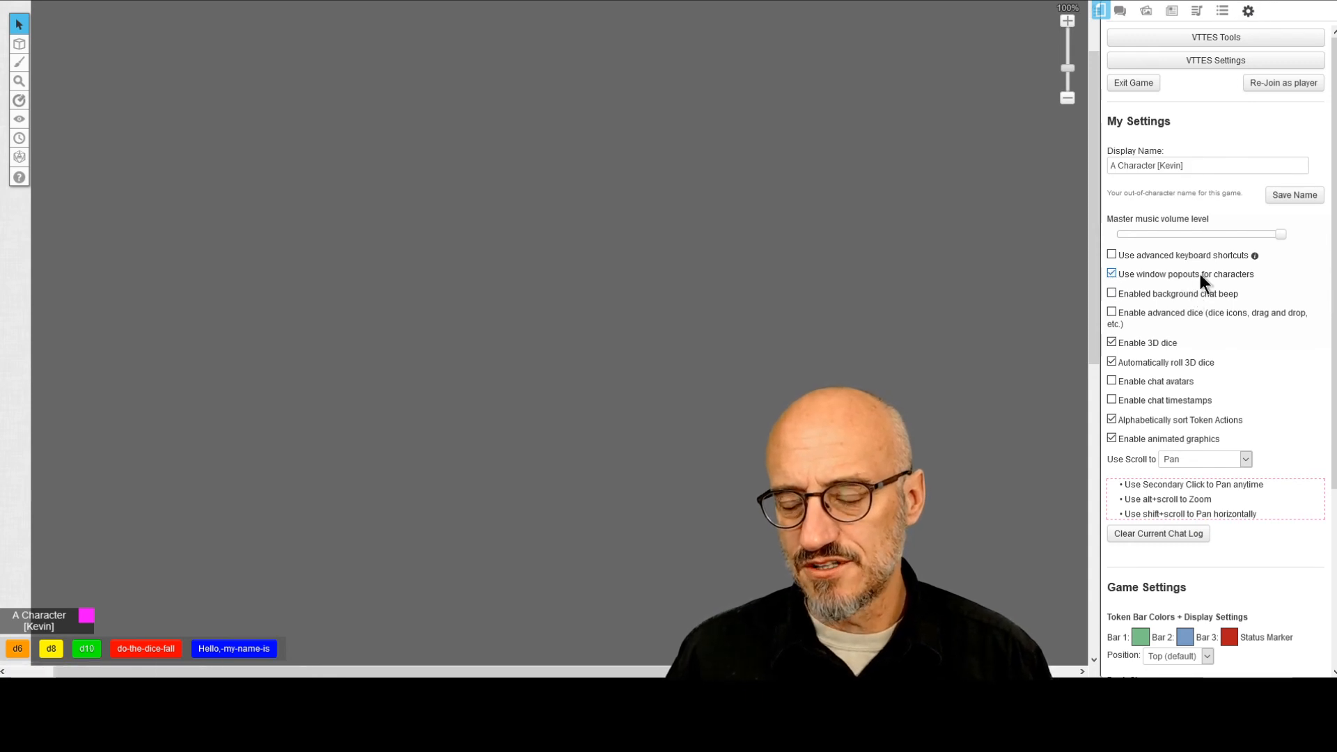
# - Try placing a Difficulty Marker token from the journal onto the tabletop twice, deleting the token each time
pyautogui.click(1173, 13)
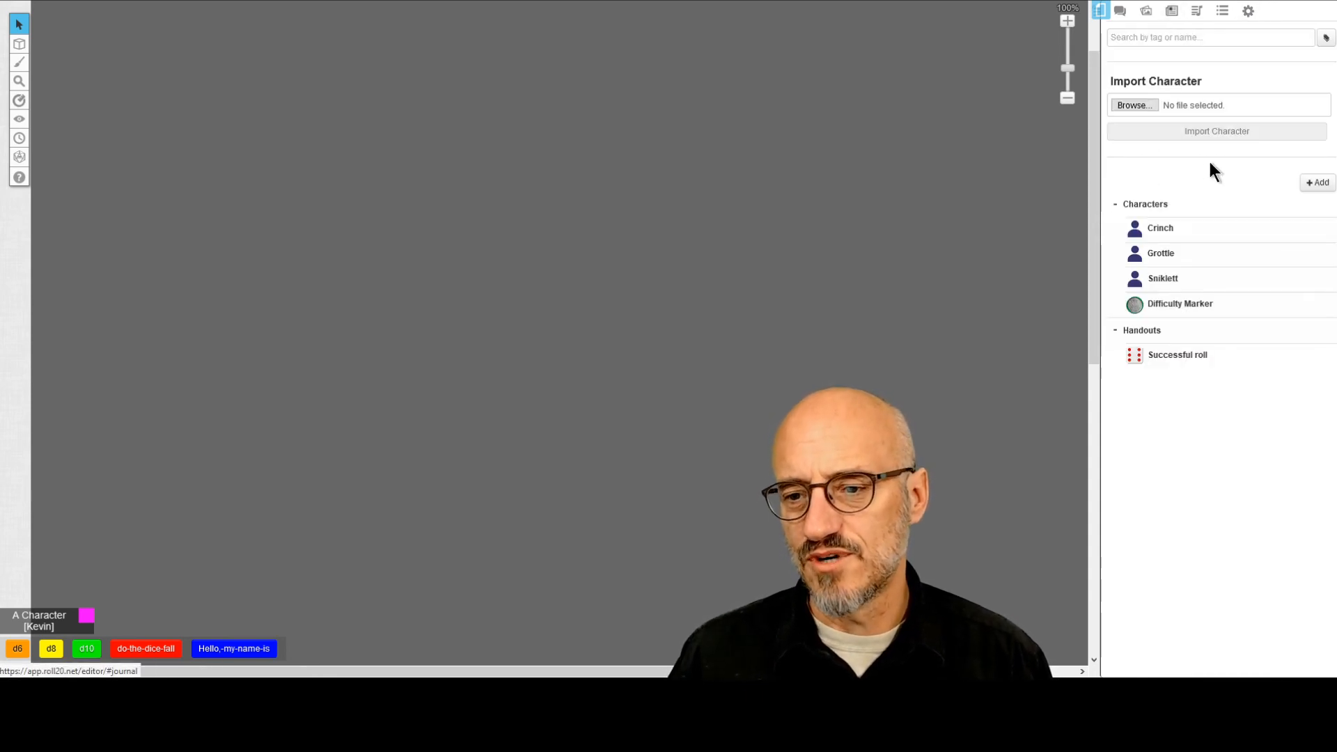
pyautogui.moveTo(1179, 309); pyautogui.dragTo(634, 197)
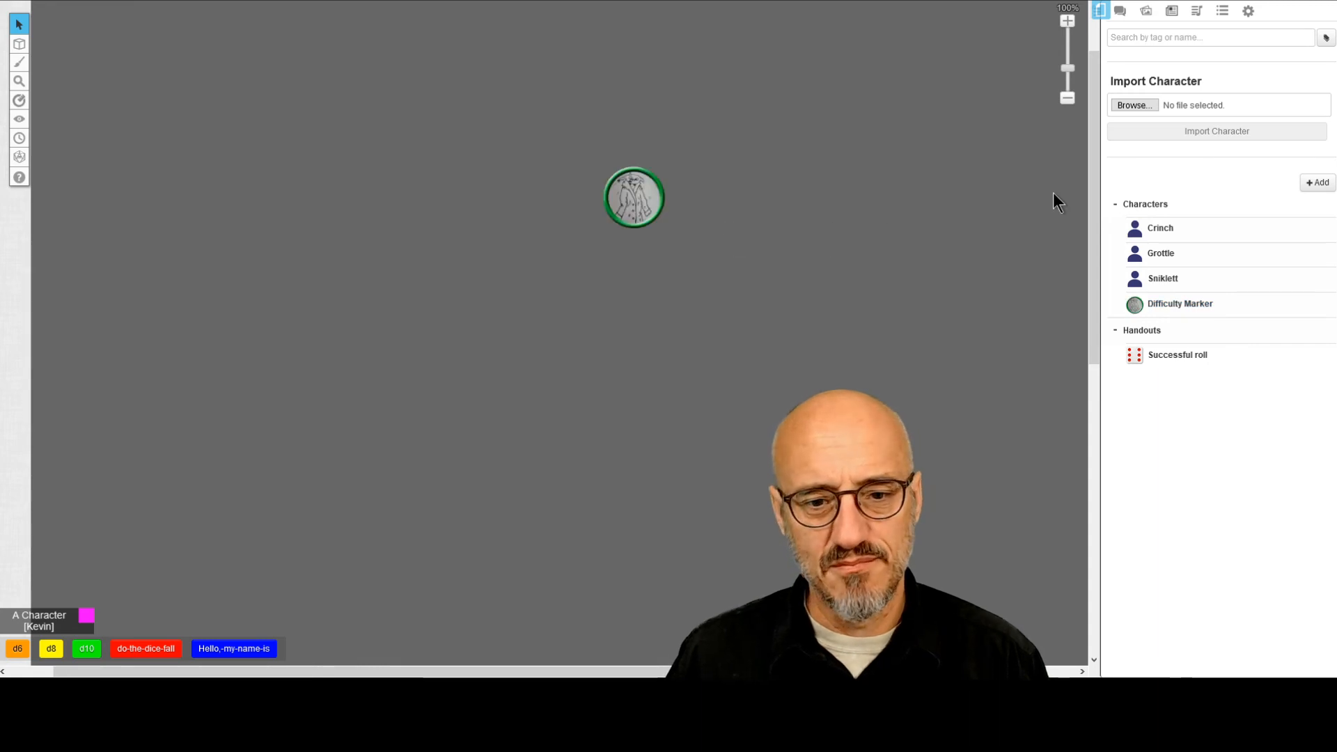
pyautogui.rightClick(634, 204)
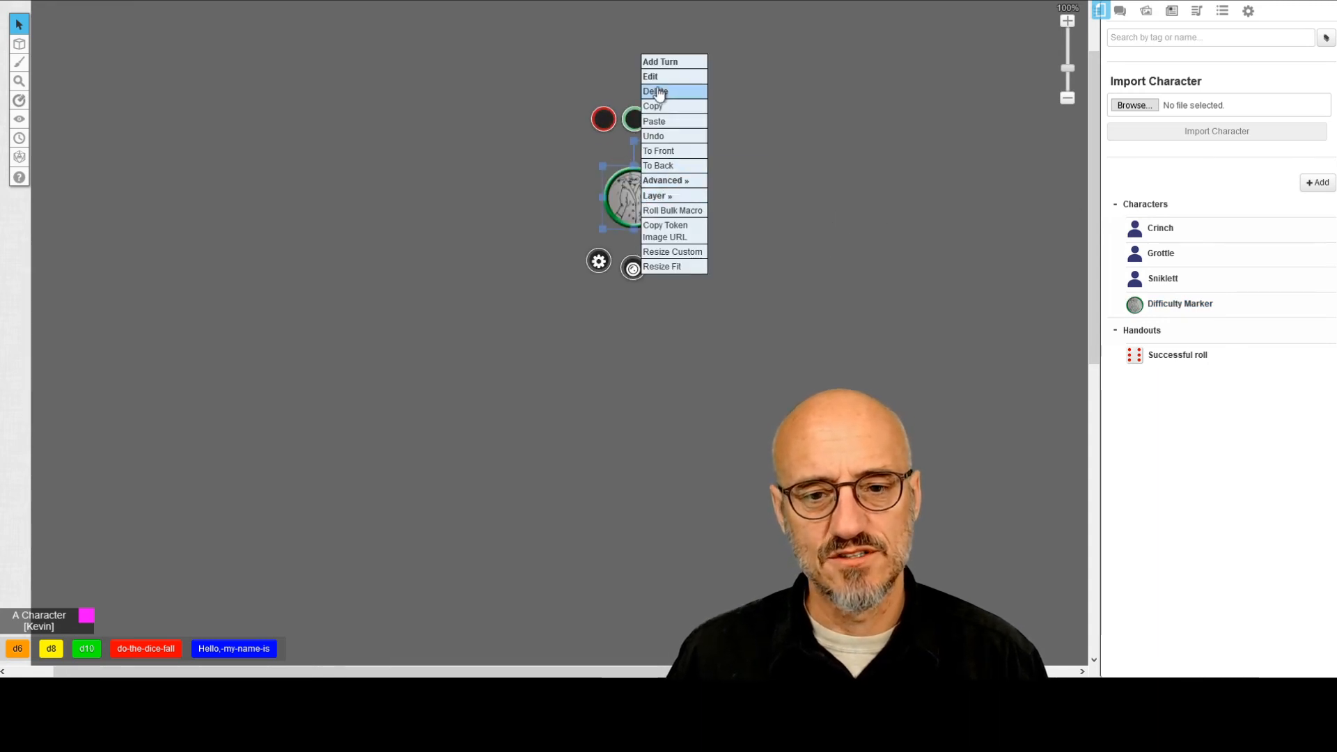
pyautogui.click(665, 91)
pyautogui.moveTo(1181, 310); pyautogui.dragTo(647, 277)
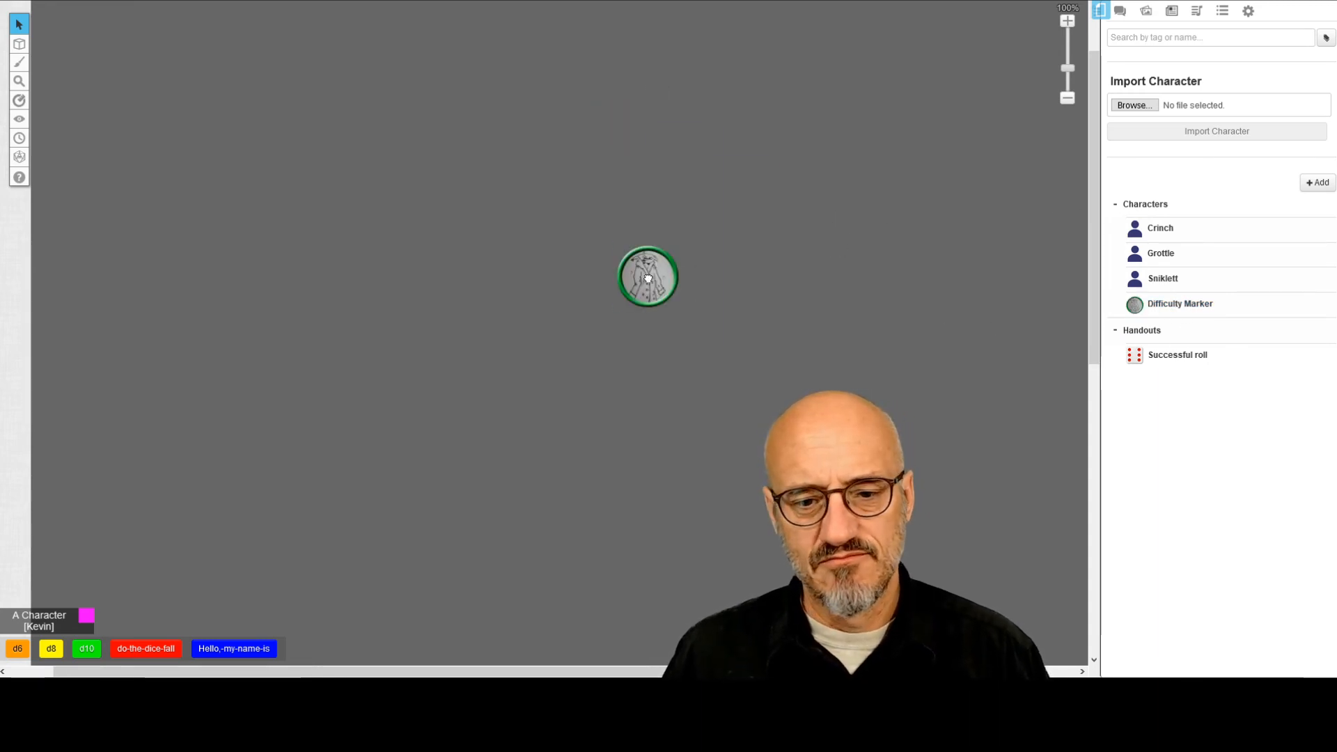
pyautogui.rightClick(649, 276)
pyautogui.click(678, 167)
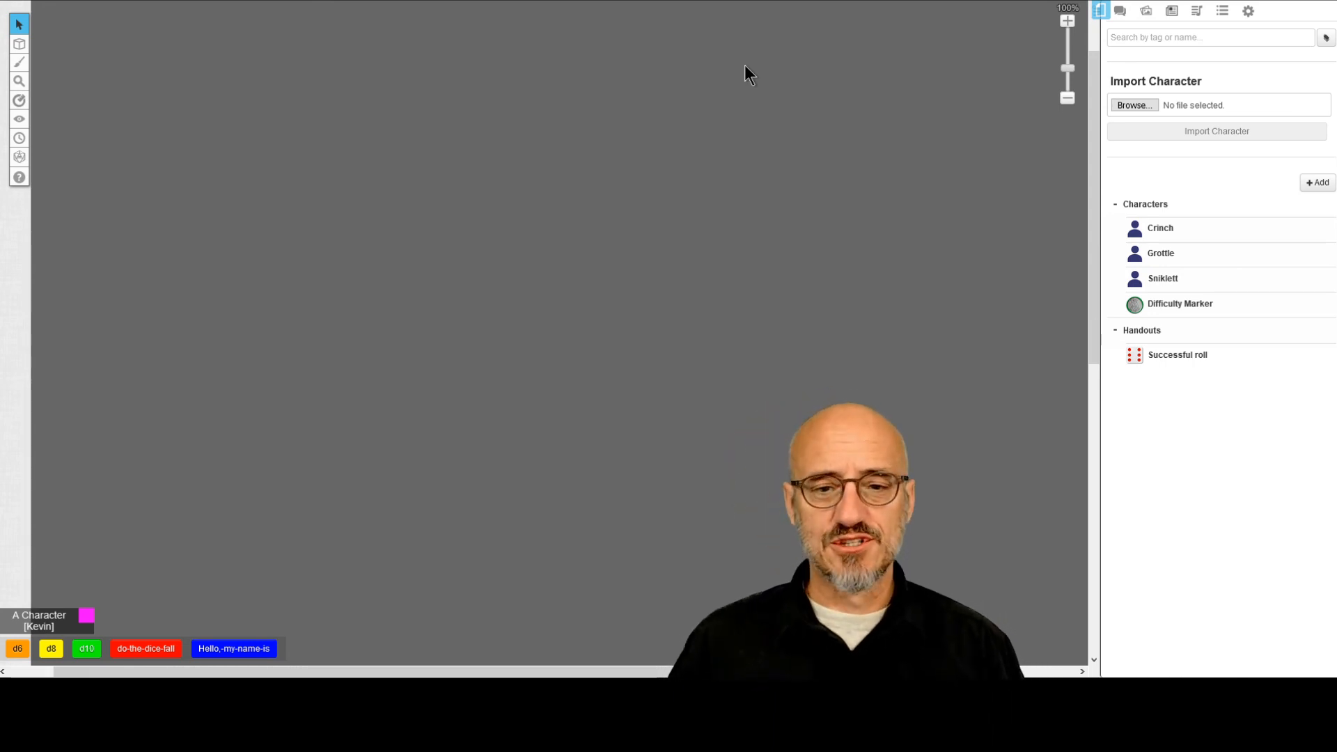
# - Turn off window popouts for characters in the personal settings and return to the journal
pyautogui.click(1255, 13)
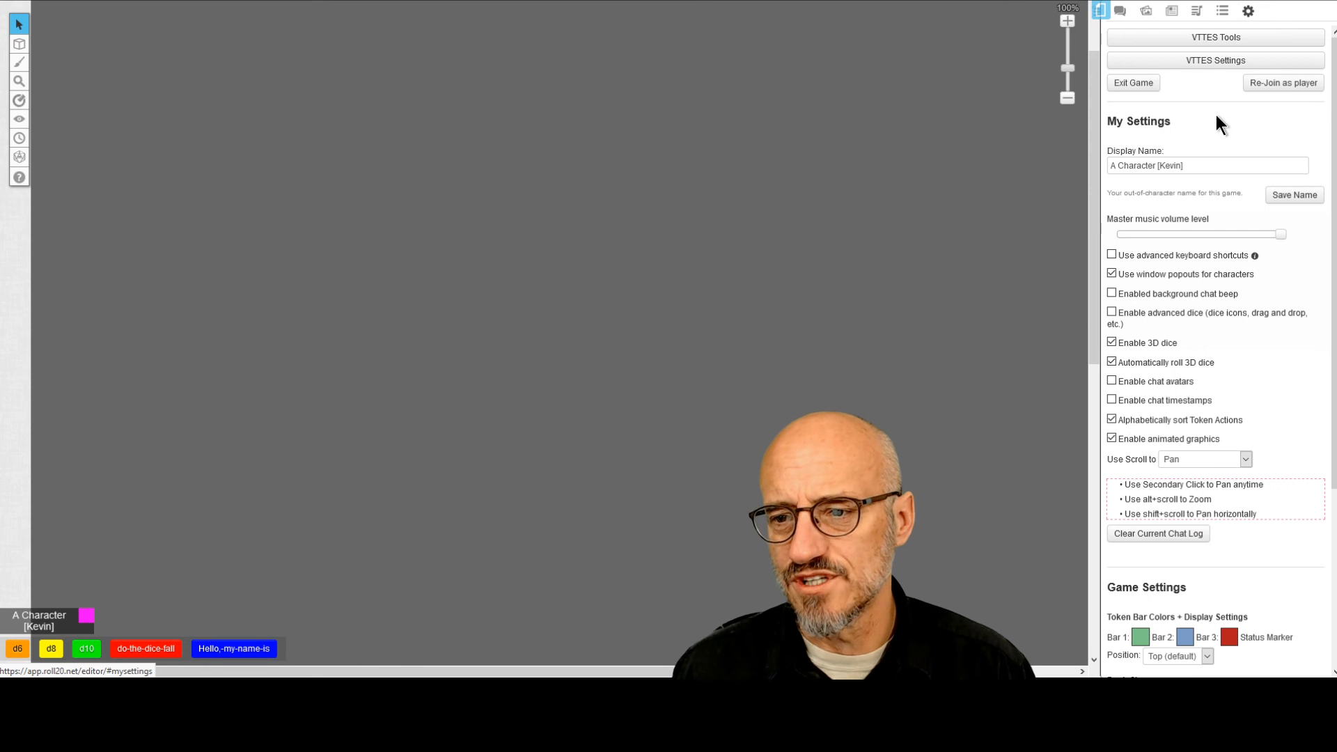
pyautogui.click(1112, 274)
pyautogui.click(1173, 13)
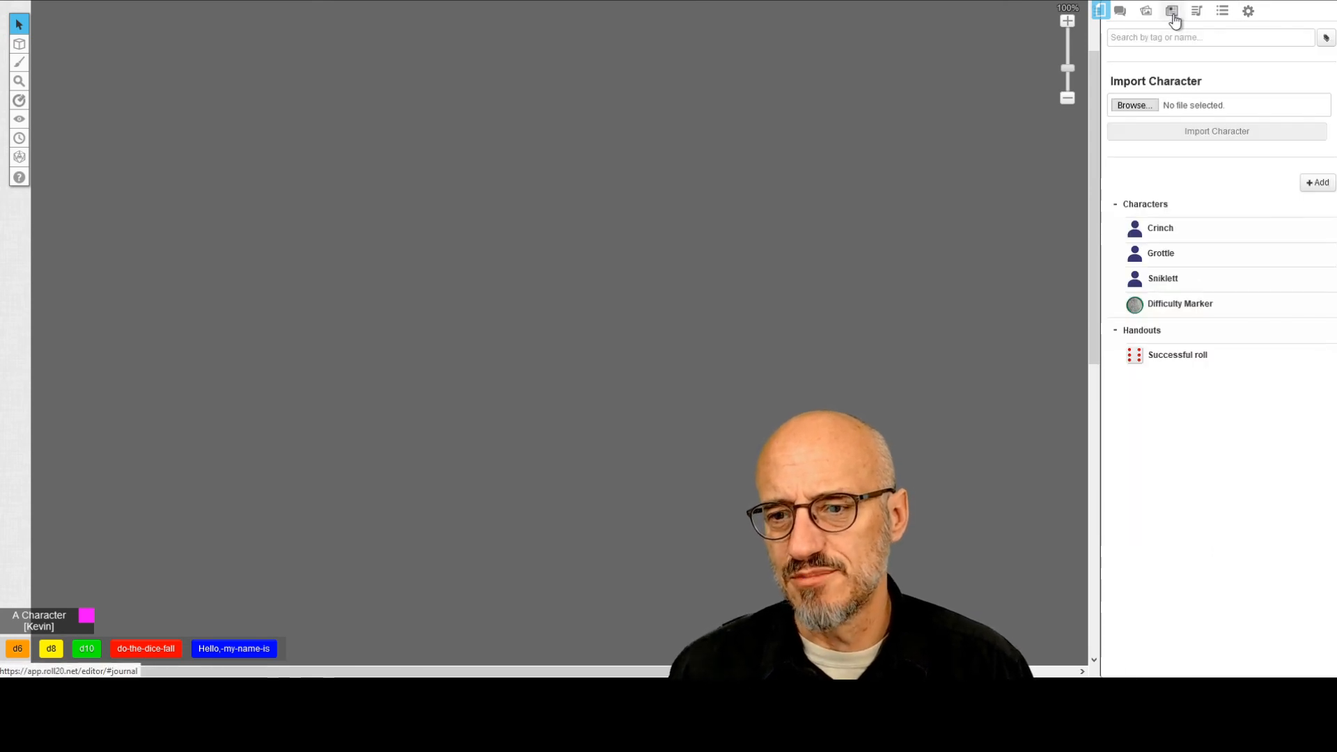